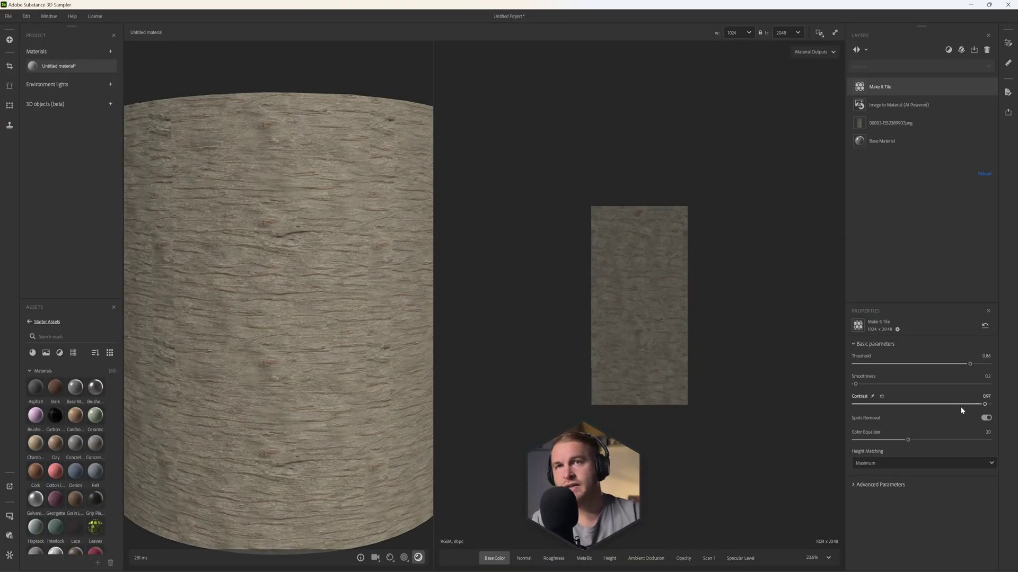
{"action": "left_click_drag", "start_coordinate": [983, 406], "coordinate": [893, 385]}
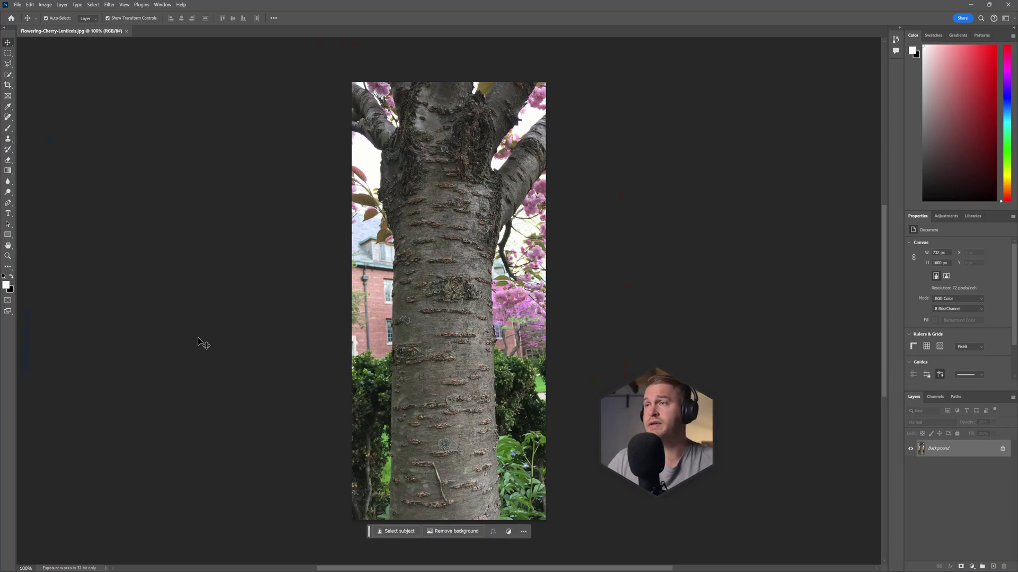
{"action": "left_click", "coordinate": [994, 567]}
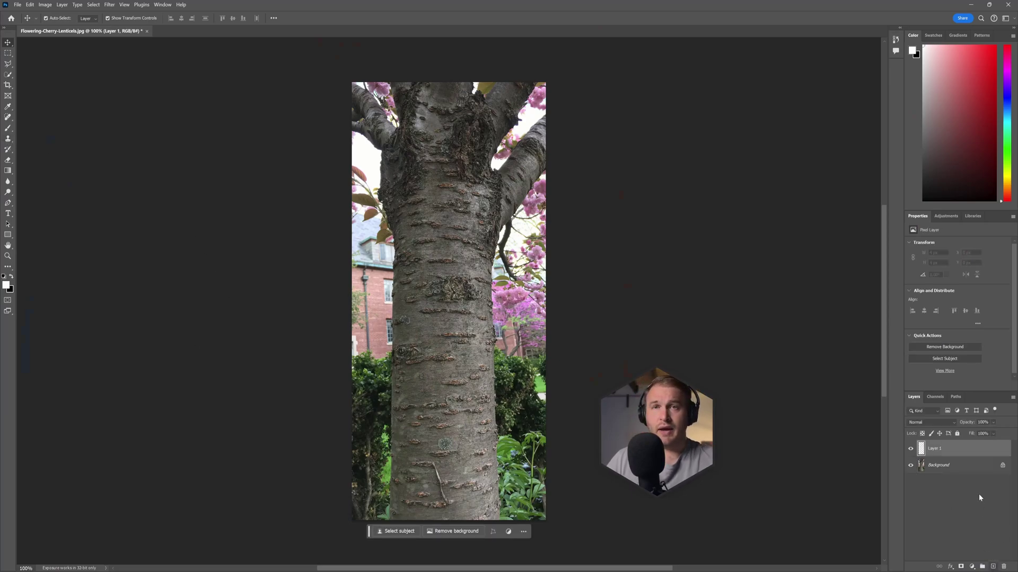
{"action": "right_click", "coordinate": [957, 454]}
{"action": "left_click", "coordinate": [954, 366]}
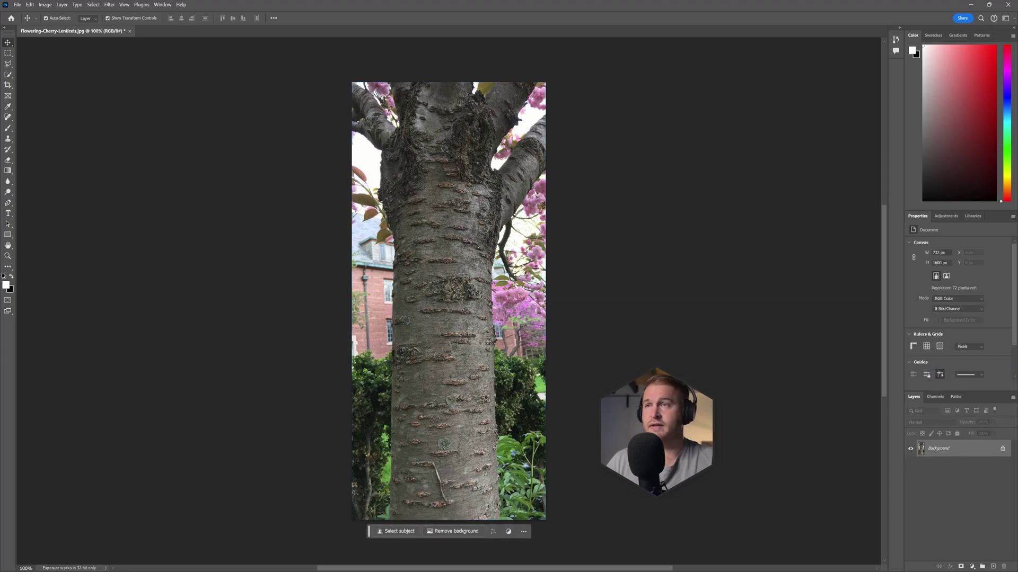
Step: Clone Stamp bark from the middle of the trunk over the background along the trunk's right side
{"action": "left_click", "coordinate": [8, 141]}
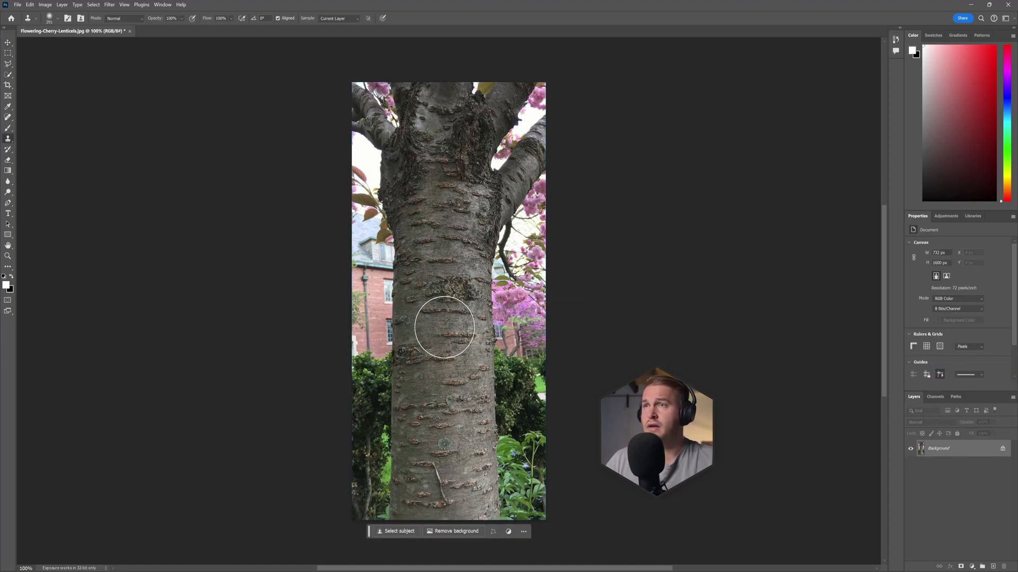
{"action": "scroll", "coordinate": [444, 323], "scroll_direction": "down", "scroll_amount": 1}
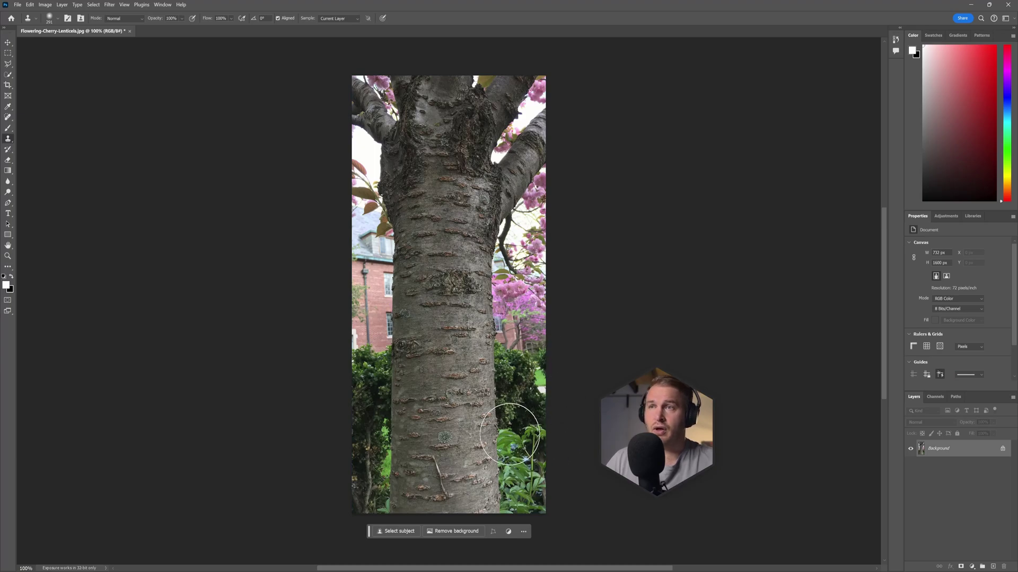
{"action": "left_click", "coordinate": [450, 335], "text": "alt"}
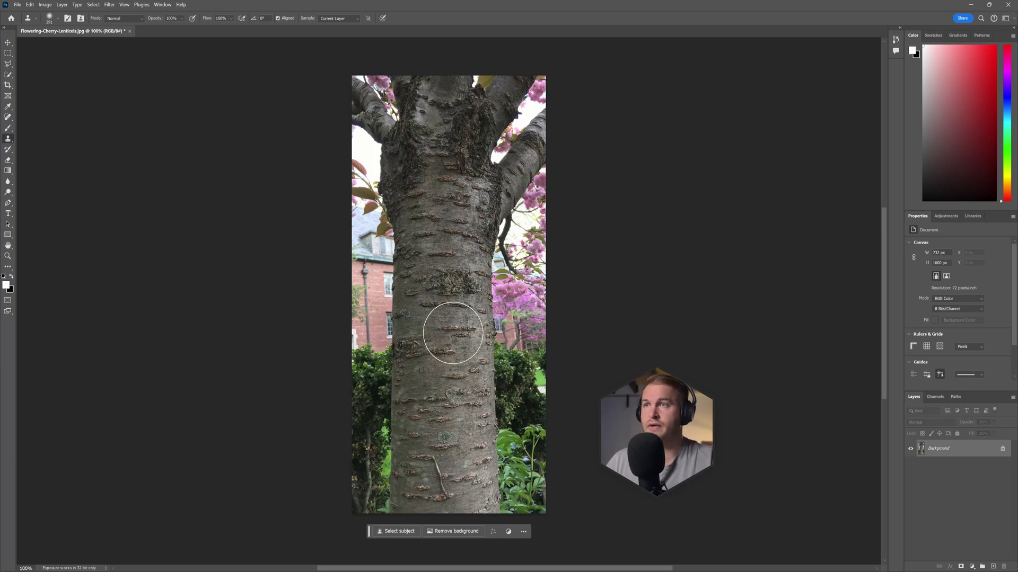
{"action": "mouse_move", "coordinate": [454, 329]}
{"action": "left_mouse_down"}
{"action": "mouse_move", "coordinate": [500, 318]}
{"action": "mouse_move", "coordinate": [495, 451]}
{"action": "mouse_move", "coordinate": [505, 389]}
{"action": "left_mouse_up"}
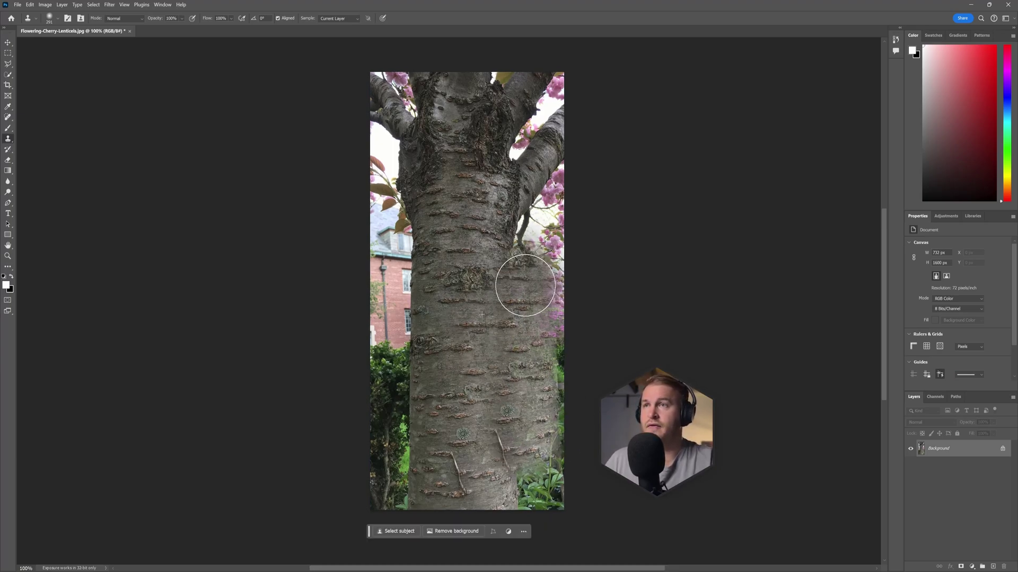
{"action": "left_click", "coordinate": [518, 227], "text": "alt"}
{"action": "left_click_drag", "start_coordinate": [545, 225], "coordinate": [545, 236]}
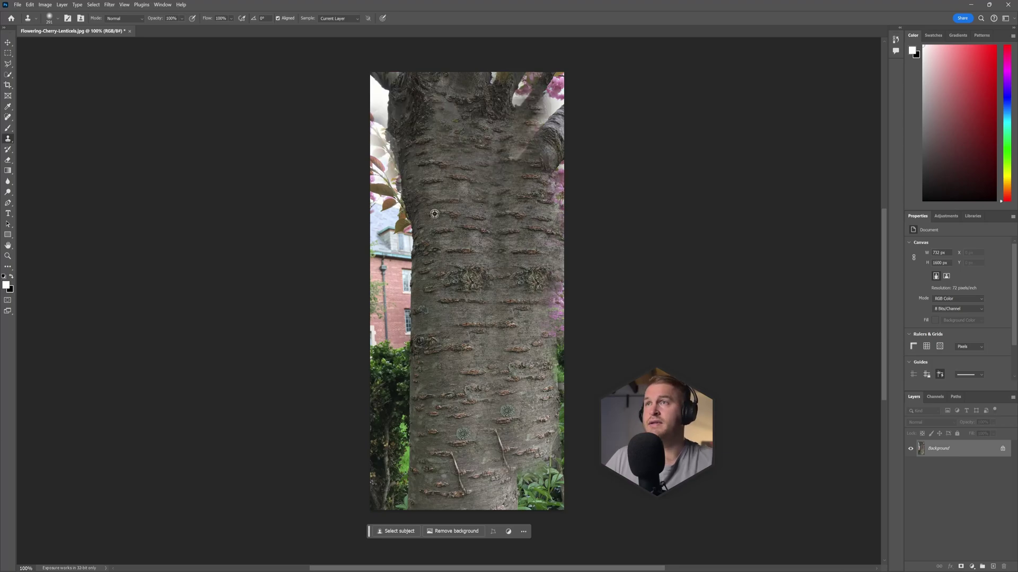
Step: Clone Stamp bark over the building and hedge along the left side of the trunk
{"action": "left_click", "coordinate": [435, 214], "text": "alt"}
{"action": "mouse_move", "coordinate": [414, 217]}
{"action": "left_mouse_down"}
{"action": "mouse_move", "coordinate": [387, 186]}
{"action": "mouse_move", "coordinate": [389, 231]}
{"action": "mouse_move", "coordinate": [407, 259]}
{"action": "mouse_move", "coordinate": [403, 289]}
{"action": "left_mouse_up"}
{"action": "left_click", "coordinate": [456, 193], "text": "alt"}
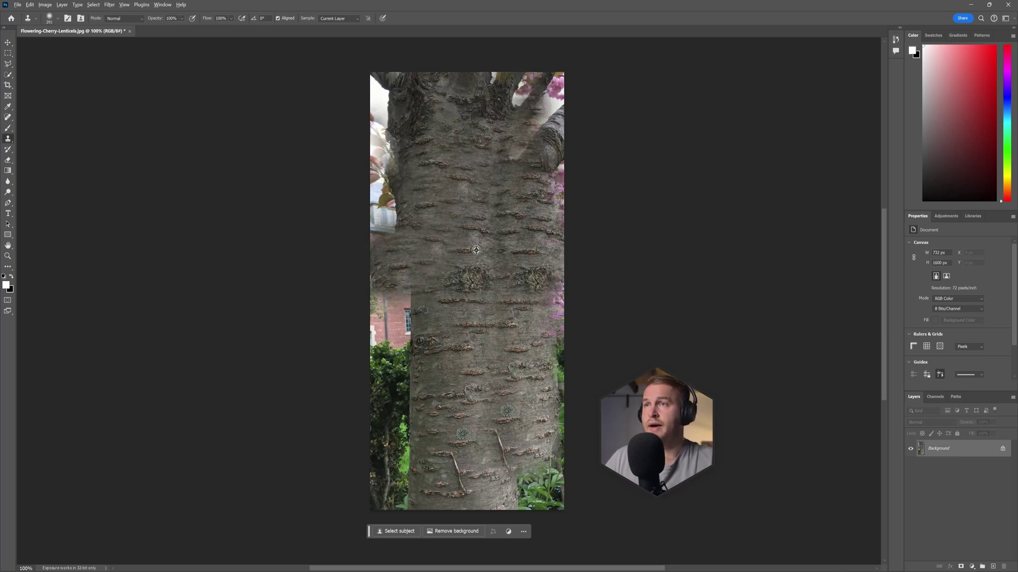
{"action": "mouse_move", "coordinate": [476, 250]}
{"action": "left_mouse_down"}
{"action": "mouse_move", "coordinate": [416, 311]}
{"action": "mouse_move", "coordinate": [407, 291]}
{"action": "mouse_move", "coordinate": [392, 378]}
{"action": "mouse_move", "coordinate": [409, 420]}
{"action": "mouse_move", "coordinate": [395, 496]}
{"action": "left_mouse_up"}
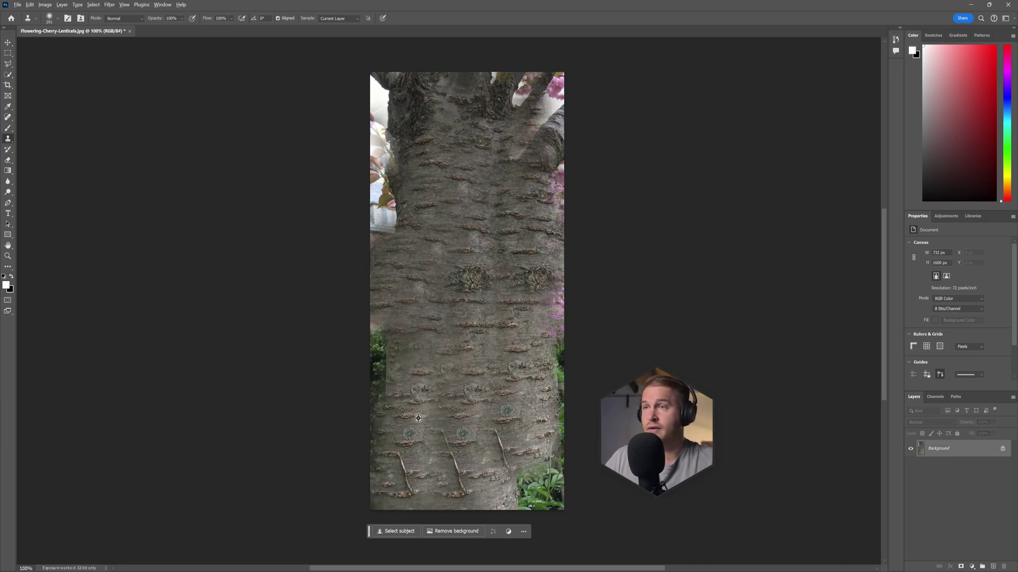
Step: Clone Stamp bark over the remaining lower-left hedge and the repeated details across the lower trunk
{"action": "left_click", "coordinate": [415, 361], "text": "alt"}
{"action": "mouse_move", "coordinate": [415, 367]}
{"action": "left_mouse_down"}
{"action": "mouse_move", "coordinate": [381, 334]}
{"action": "mouse_move", "coordinate": [391, 403]}
{"action": "left_mouse_up"}
{"action": "left_click", "coordinate": [461, 345], "text": "alt"}
{"action": "mouse_move", "coordinate": [400, 310]}
{"action": "left_mouse_down"}
{"action": "mouse_move", "coordinate": [405, 329]}
{"action": "mouse_move", "coordinate": [370, 408]}
{"action": "mouse_move", "coordinate": [433, 457]}
{"action": "left_mouse_up"}
{"action": "left_click", "coordinate": [391, 336], "text": "alt"}
{"action": "mouse_move", "coordinate": [417, 374]}
{"action": "left_mouse_down"}
{"action": "mouse_move", "coordinate": [536, 492]}
{"action": "mouse_move", "coordinate": [515, 474]}
{"action": "left_mouse_up"}
Step: Clone Stamp bark over the leftover foliage on the lower-right edge and the branch at the upper right
{"action": "left_click", "coordinate": [445, 382], "text": "alt"}
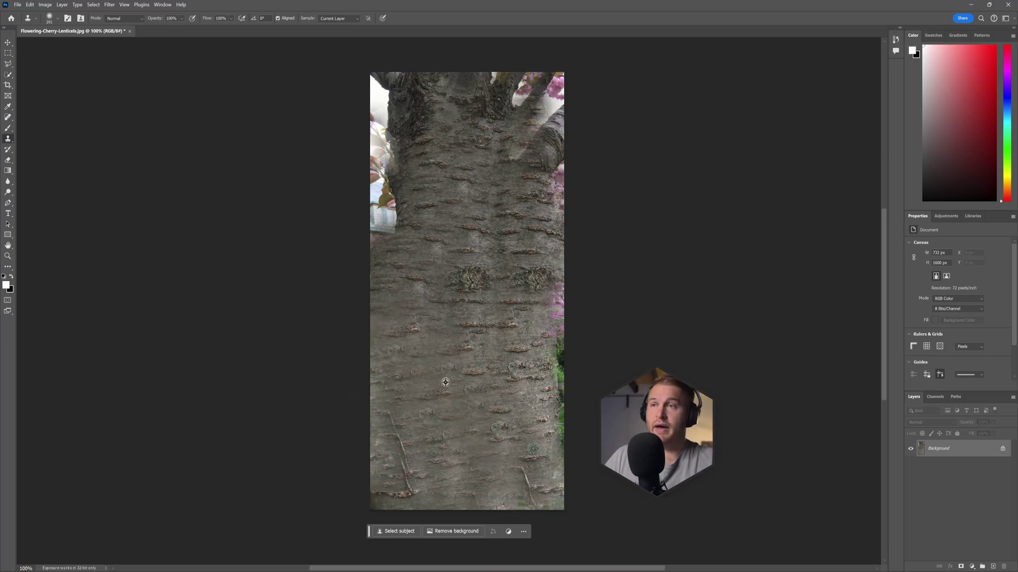
{"action": "mouse_move", "coordinate": [534, 401]}
{"action": "left_mouse_down"}
{"action": "mouse_move", "coordinate": [554, 363]}
{"action": "mouse_move", "coordinate": [566, 474]}
{"action": "left_mouse_up"}
{"action": "left_click", "coordinate": [489, 210], "text": "alt"}
{"action": "left_click_drag", "start_coordinate": [520, 164], "coordinate": [568, 216]}
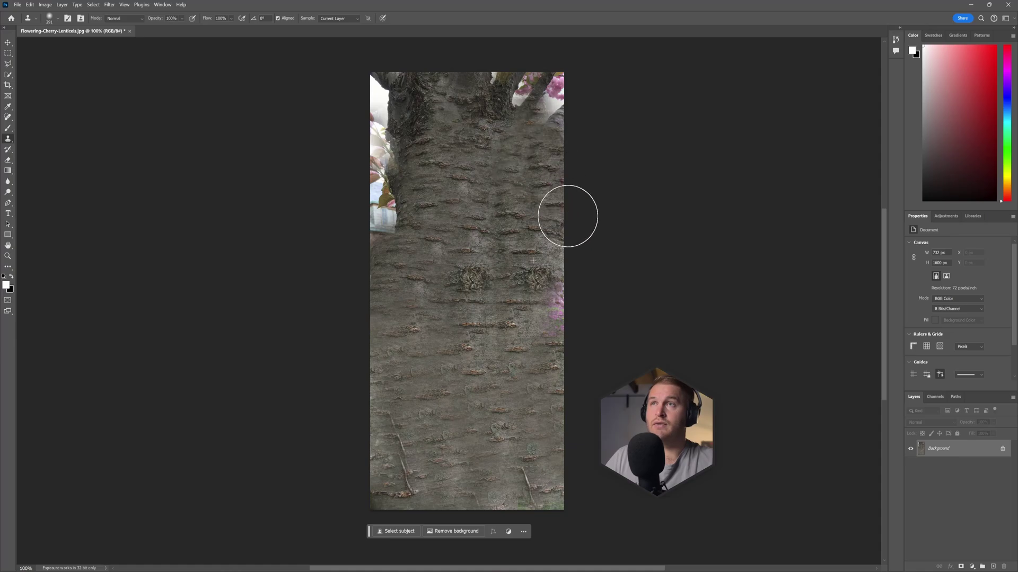
Step: Clone Stamp bark over the branches, sky and blossoms across the top and upper left of the image
{"action": "left_click", "coordinate": [476, 148], "text": "alt"}
{"action": "left_click_drag", "start_coordinate": [540, 115], "coordinate": [507, 101]}
{"action": "left_click", "coordinate": [444, 198], "text": "alt"}
{"action": "mouse_move", "coordinate": [418, 164]}
{"action": "left_mouse_down"}
{"action": "mouse_move", "coordinate": [395, 232]}
{"action": "mouse_move", "coordinate": [399, 102]}
{"action": "mouse_move", "coordinate": [420, 140]}
{"action": "mouse_move", "coordinate": [395, 102]}
{"action": "mouse_move", "coordinate": [397, 81]}
{"action": "mouse_move", "coordinate": [448, 92]}
{"action": "left_mouse_up"}
{"action": "left_click", "coordinate": [482, 195], "text": "alt"}
Step: Clone Stamp clean bark over the pink patch at the right edge, the central knots and the twigs near the bottom
{"action": "left_click", "coordinate": [488, 368], "text": "alt"}
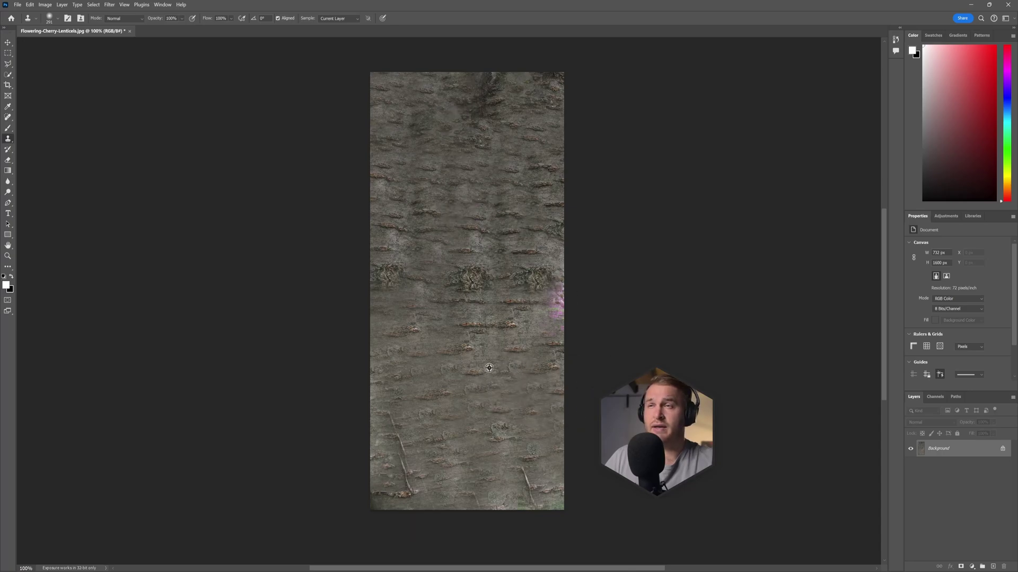
{"action": "left_click_drag", "start_coordinate": [555, 316], "coordinate": [557, 311]}
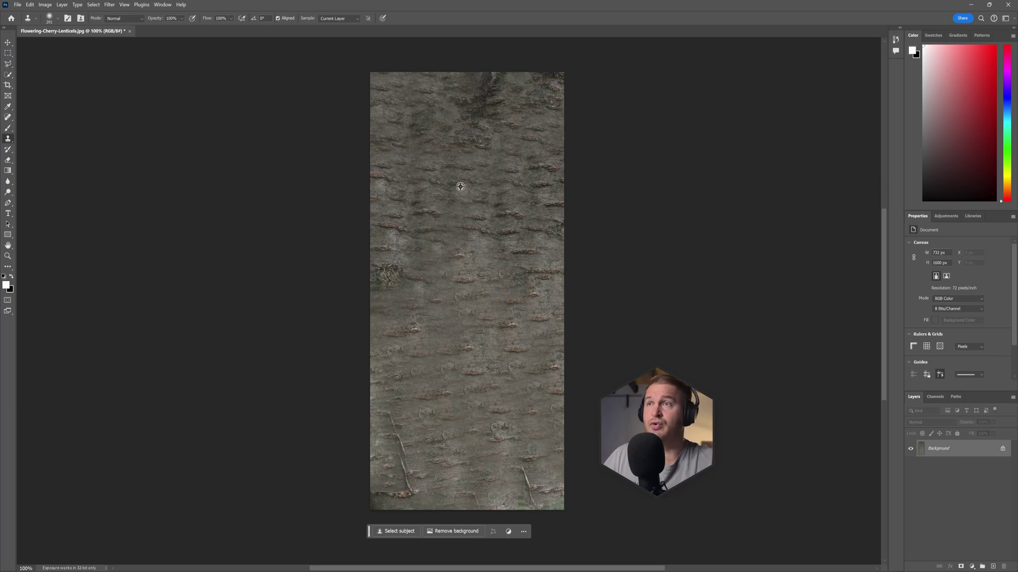
{"action": "left_click", "coordinate": [443, 177], "text": "alt"}
{"action": "mouse_move", "coordinate": [435, 420]}
{"action": "left_mouse_down"}
{"action": "mouse_move", "coordinate": [434, 429]}
{"action": "mouse_move", "coordinate": [402, 412]}
{"action": "mouse_move", "coordinate": [447, 470]}
{"action": "left_mouse_up"}
{"action": "left_click", "coordinate": [429, 214], "text": "alt"}
{"action": "mouse_move", "coordinate": [478, 392]}
{"action": "left_mouse_down"}
{"action": "mouse_move", "coordinate": [540, 477]}
{"action": "mouse_move", "coordinate": [558, 459]}
{"action": "left_mouse_up"}
{"action": "left_click", "coordinate": [471, 347]}
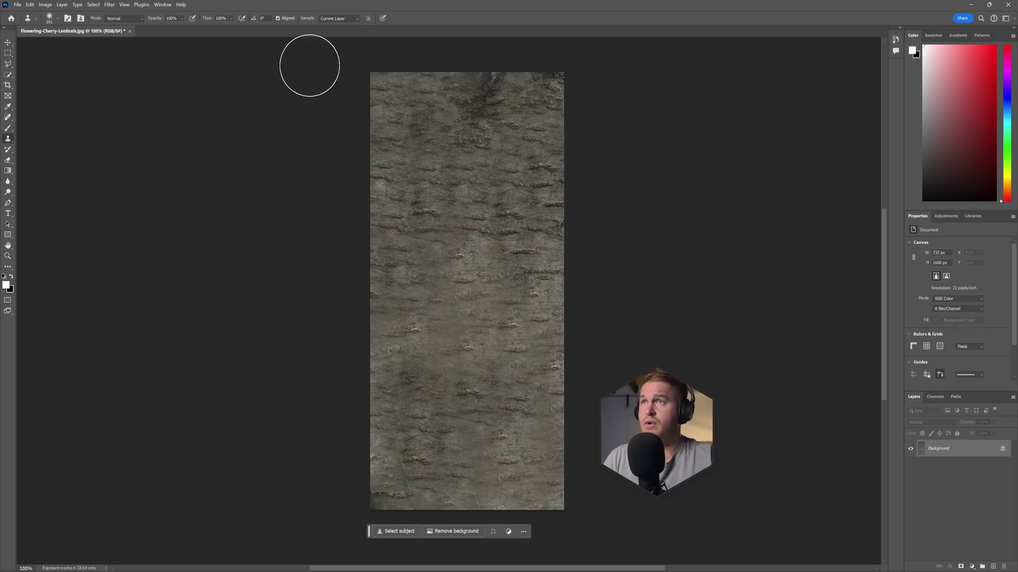
Step: Save a JPEG copy of the bark image to the Desktop as Cherry Trunk.jpg, replacing the existing file
{"action": "left_click", "coordinate": [17, 5]}
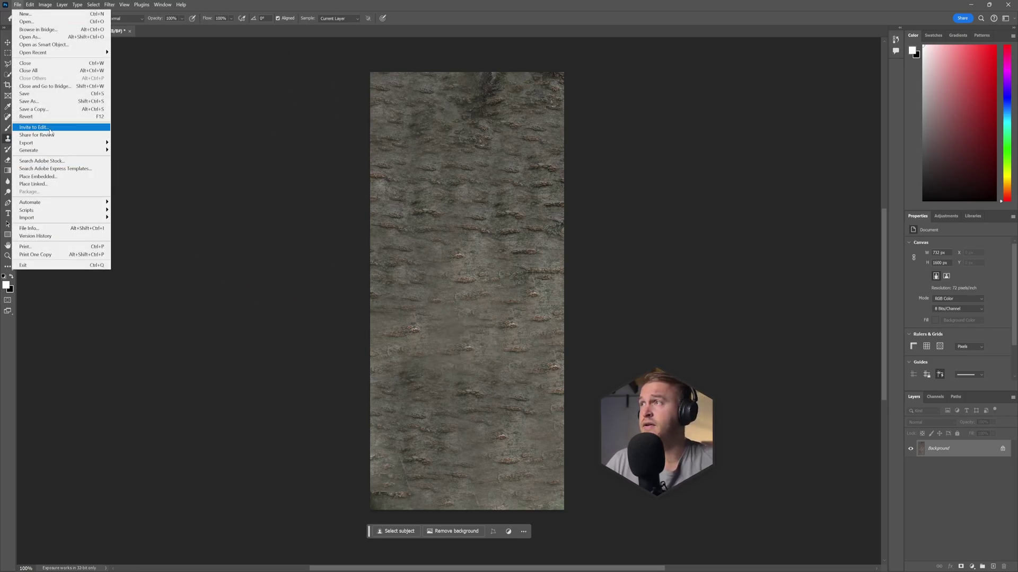
{"action": "left_click", "coordinate": [60, 109]}
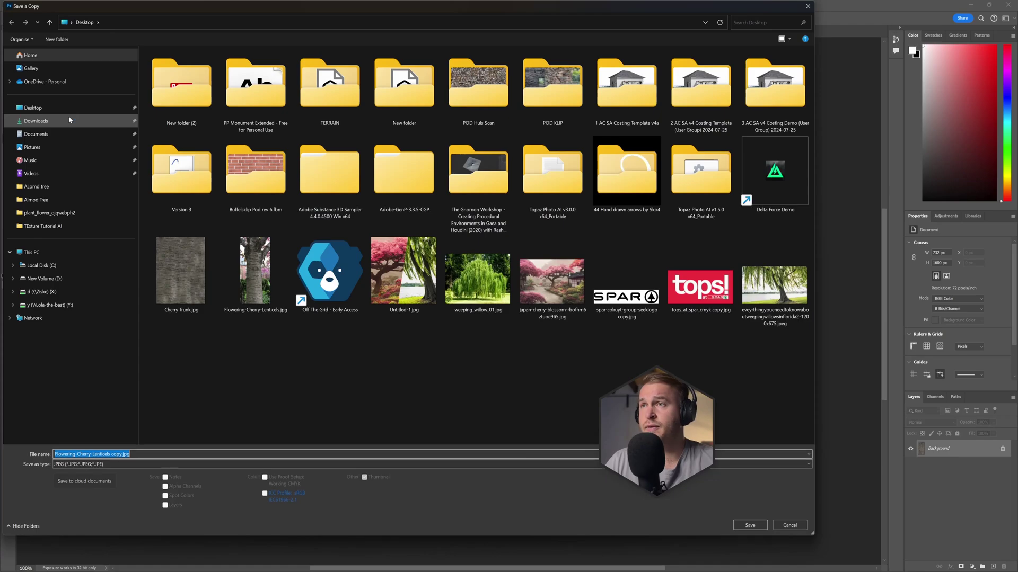
{"action": "left_click", "coordinate": [181, 273]}
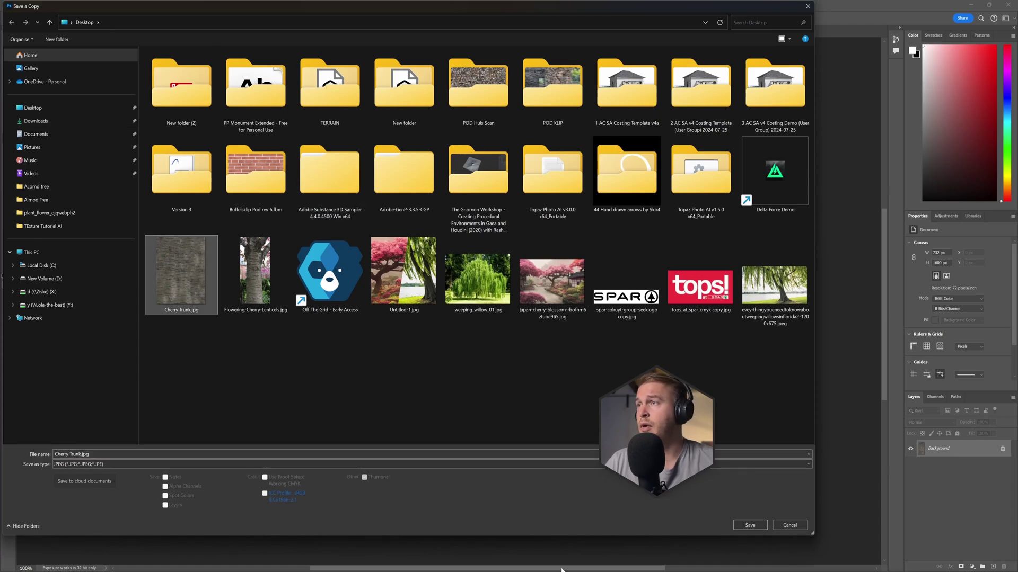
{"action": "left_click", "coordinate": [750, 525]}
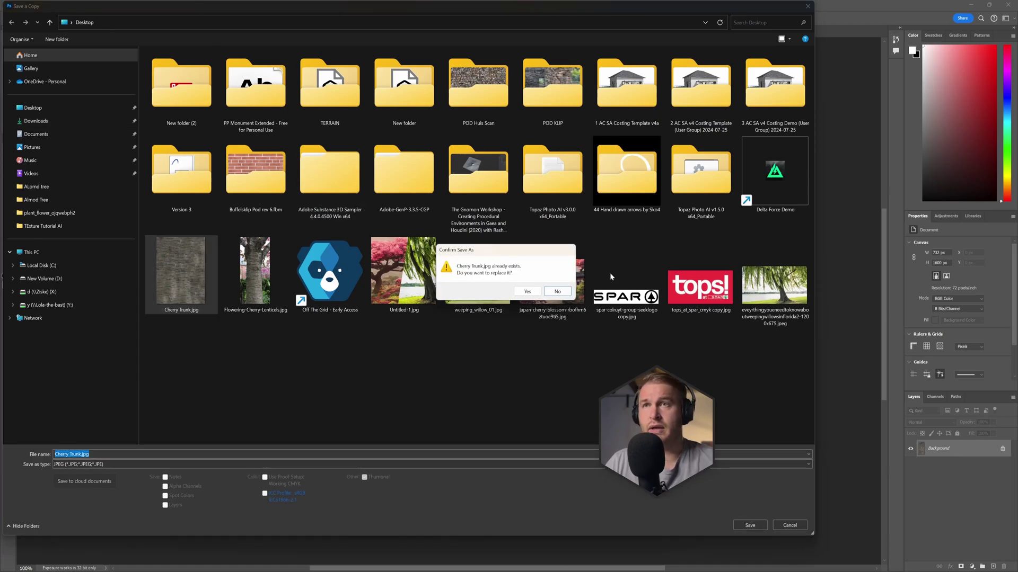
{"action": "left_click", "coordinate": [533, 292]}
{"action": "left_click", "coordinate": [546, 154]}
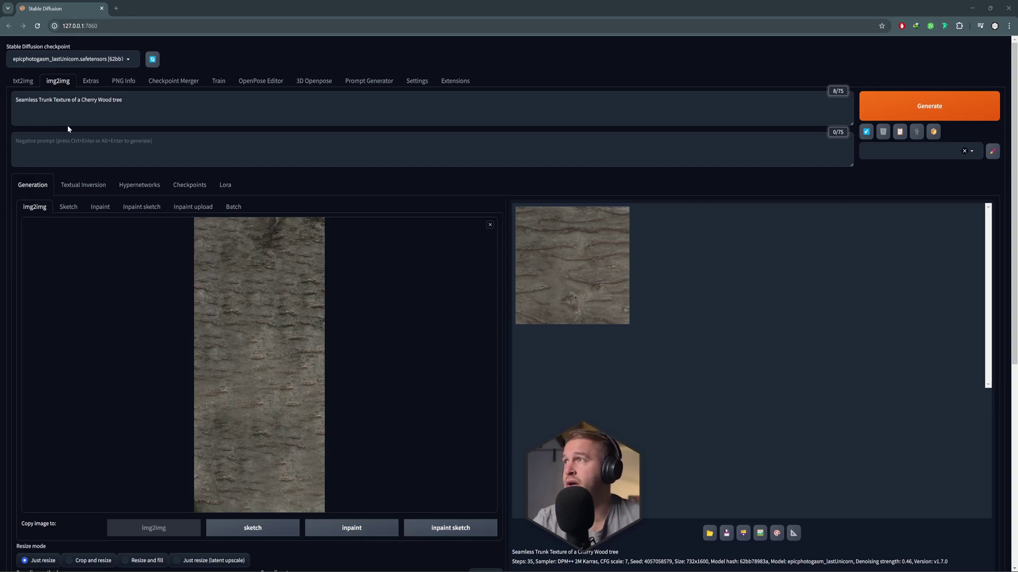
Step: In Stable Diffusion, generate an img2img version of the cherry bark with DPM++ 2M Karras and a denoising strength of 0.44
{"action": "scroll", "coordinate": [182, 166], "scroll_direction": "down", "scroll_amount": 3}
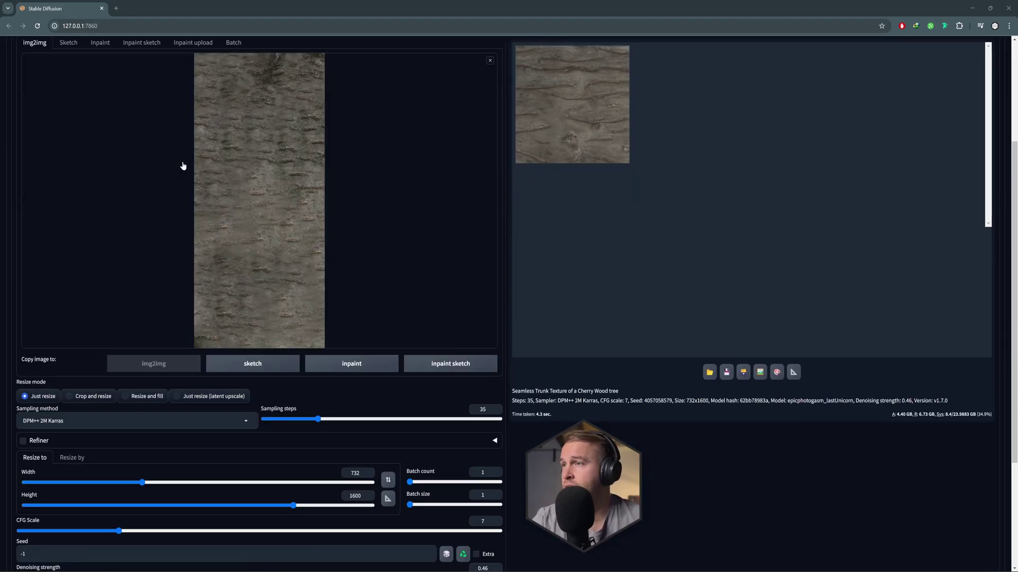
{"action": "left_click", "coordinate": [50, 422]}
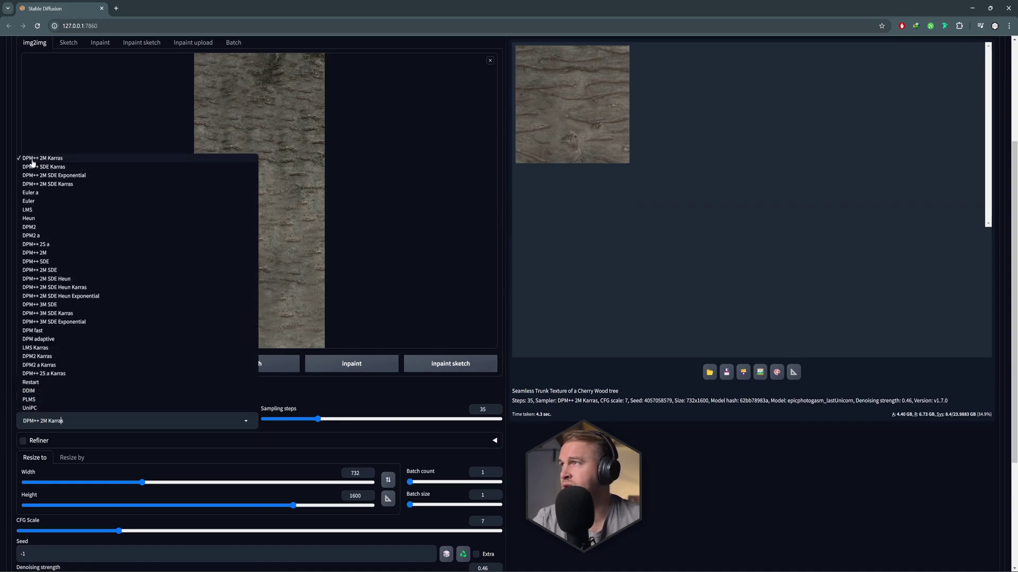
{"action": "left_click", "coordinate": [85, 145]}
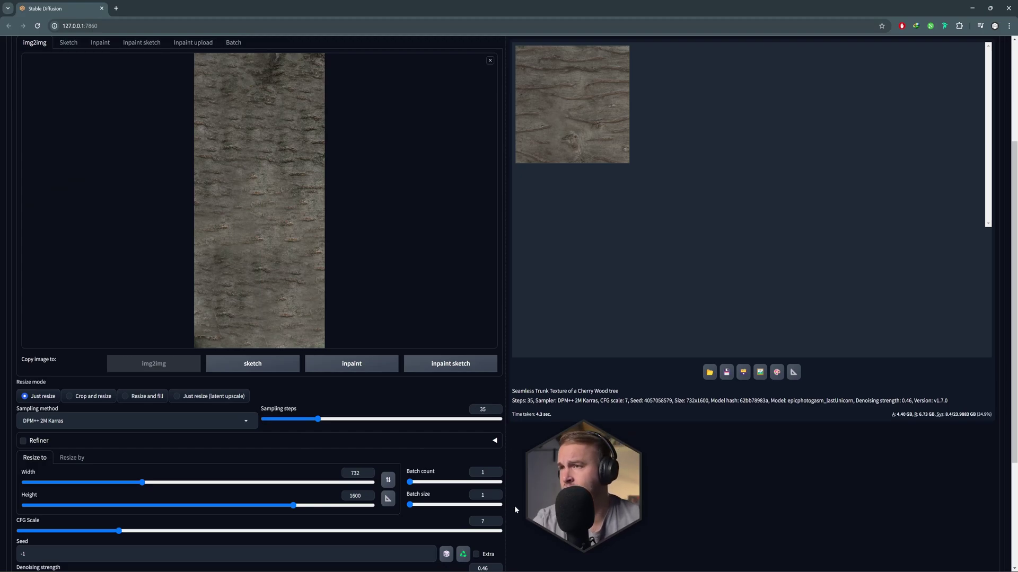
{"action": "scroll", "coordinate": [352, 268], "scroll_direction": "down", "scroll_amount": 2}
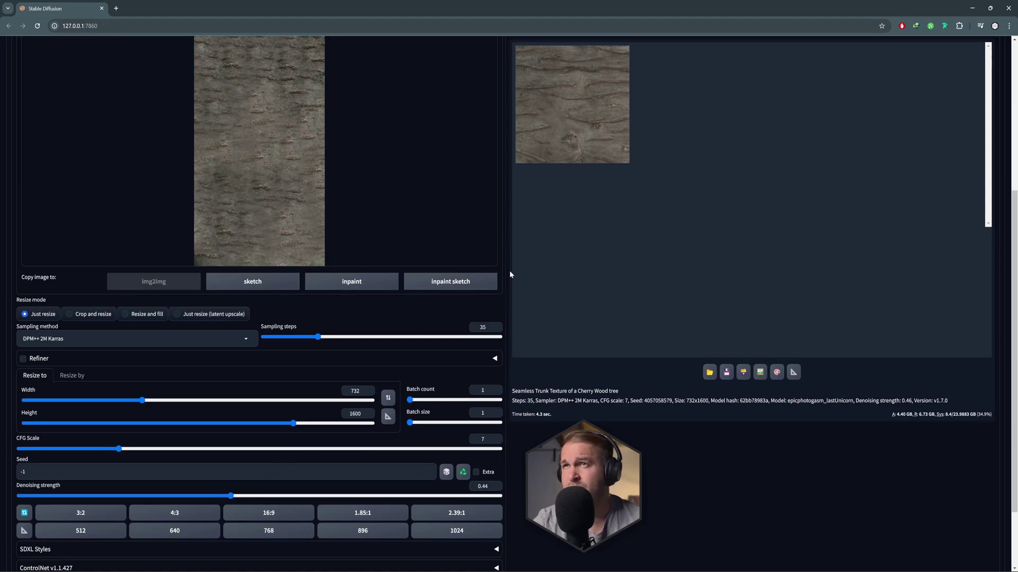
{"action": "scroll", "coordinate": [513, 250], "scroll_direction": "up", "scroll_amount": 3}
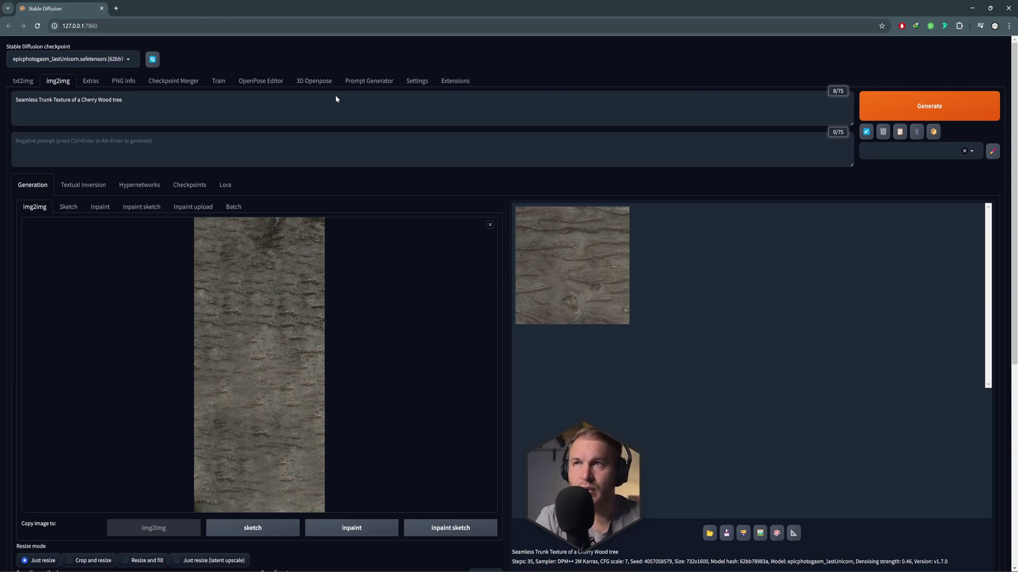
{"action": "left_click", "coordinate": [941, 109]}
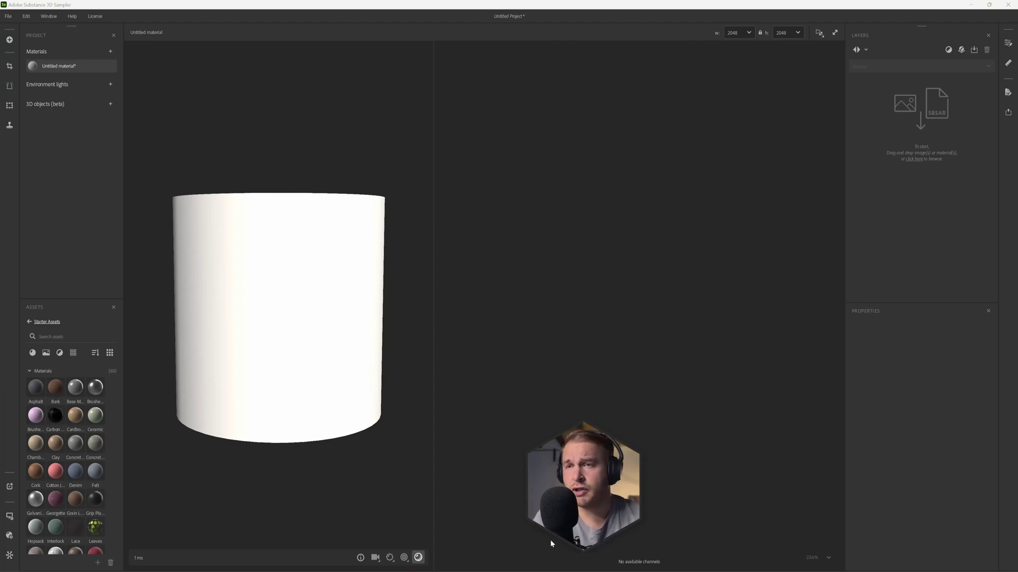
Step: Import 00003-1552389907.png into Substance 3D Sampler using the Image to material (AI Powered) template at 1024 x 2048 px
{"action": "key", "text": "alt+Tab"}
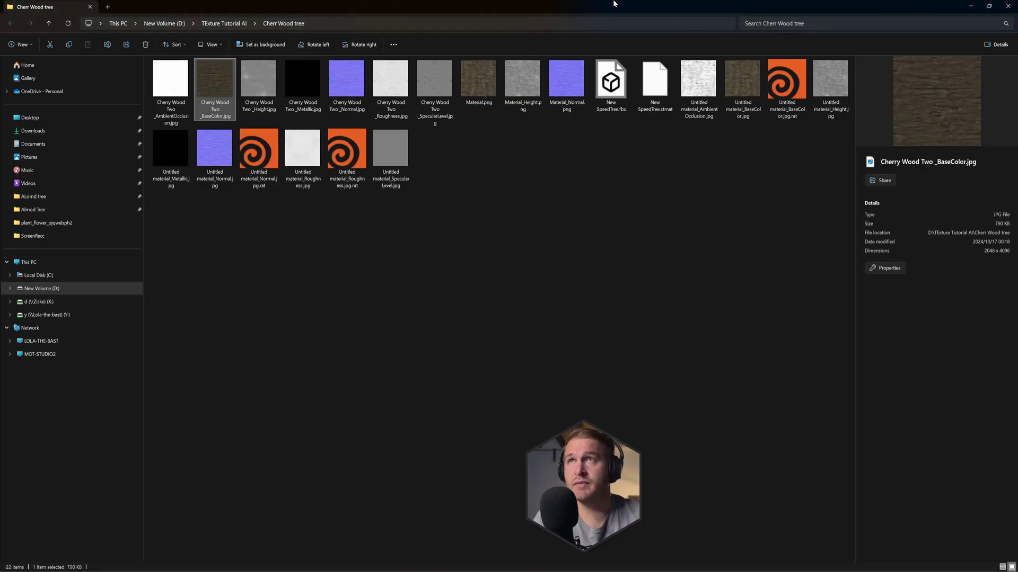
{"action": "key", "text": "alt+Tab"}
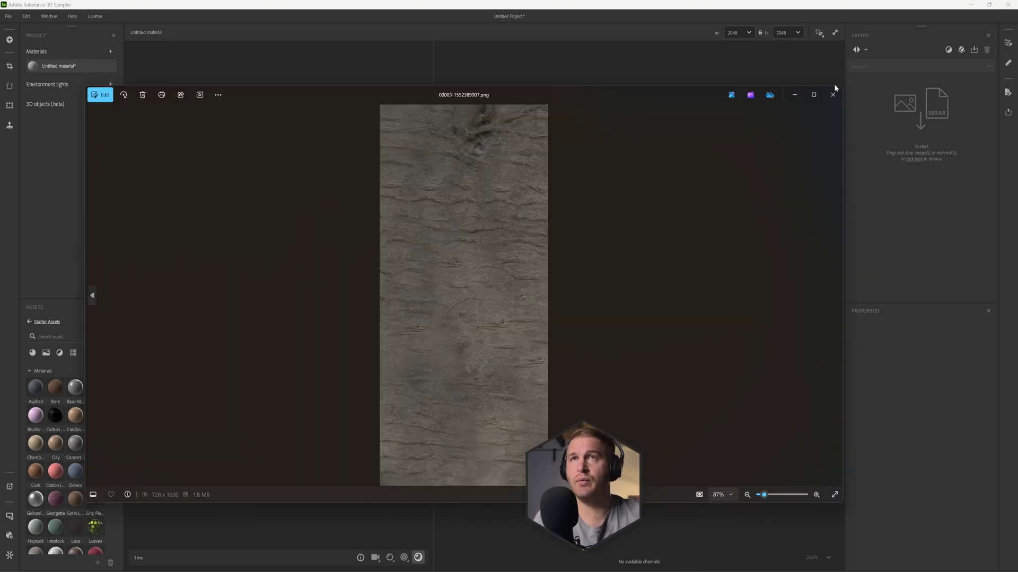
{"action": "left_click", "coordinate": [833, 95]}
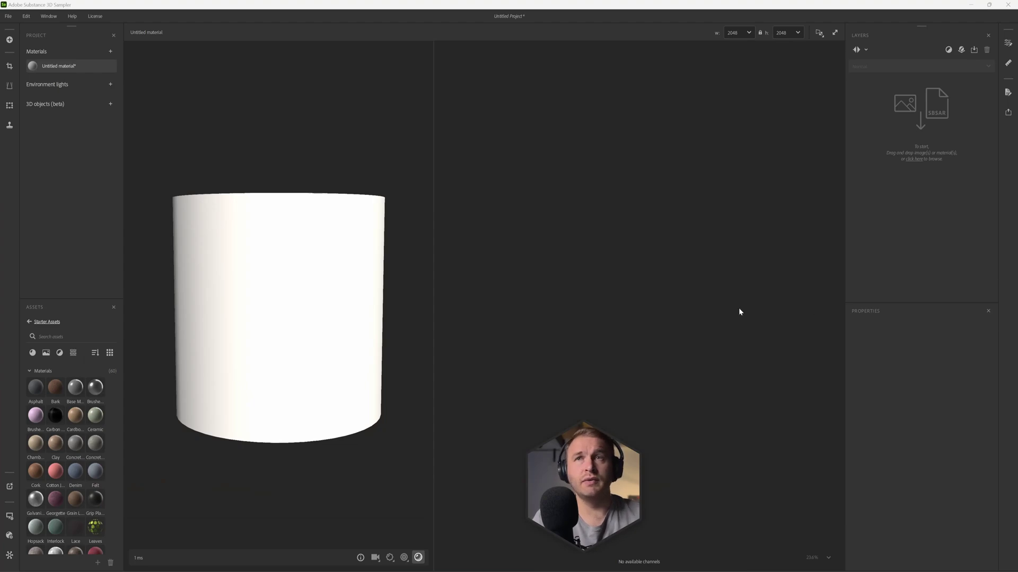
{"action": "left_click_drag", "start_coordinate": [739, 307], "coordinate": [585, 243]}
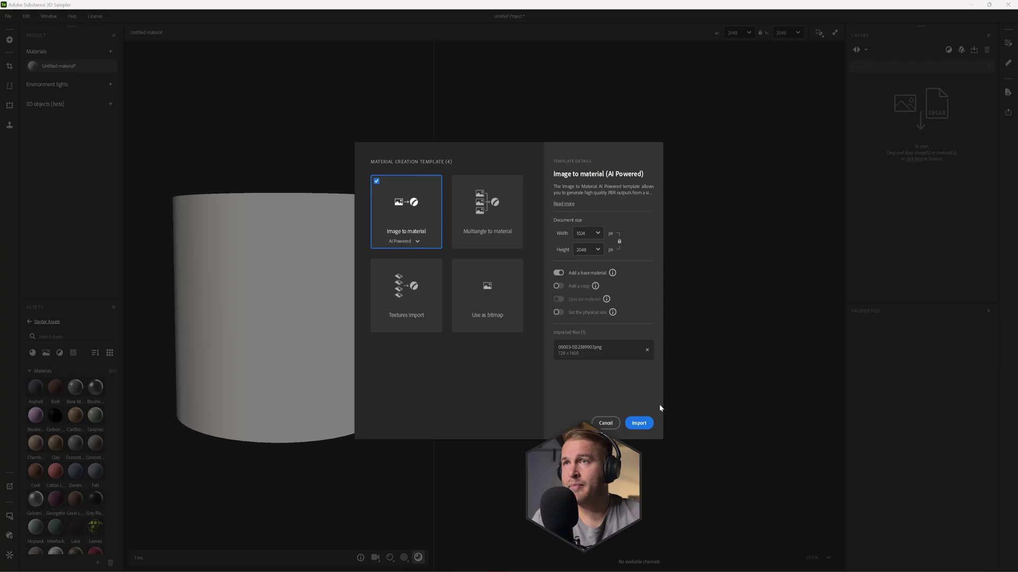
{"action": "left_click", "coordinate": [639, 422]}
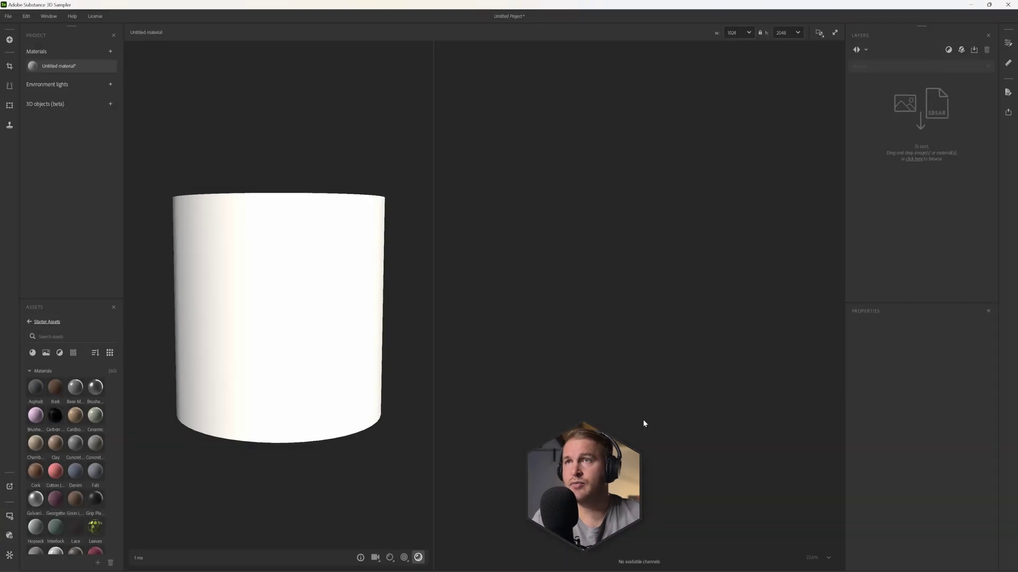
Step: Add a Make It Tile filter layer above the Image to Material layer and inspect the tiling on the cylinder
{"action": "scroll", "coordinate": [252, 325], "scroll_direction": "down", "scroll_amount": 5}
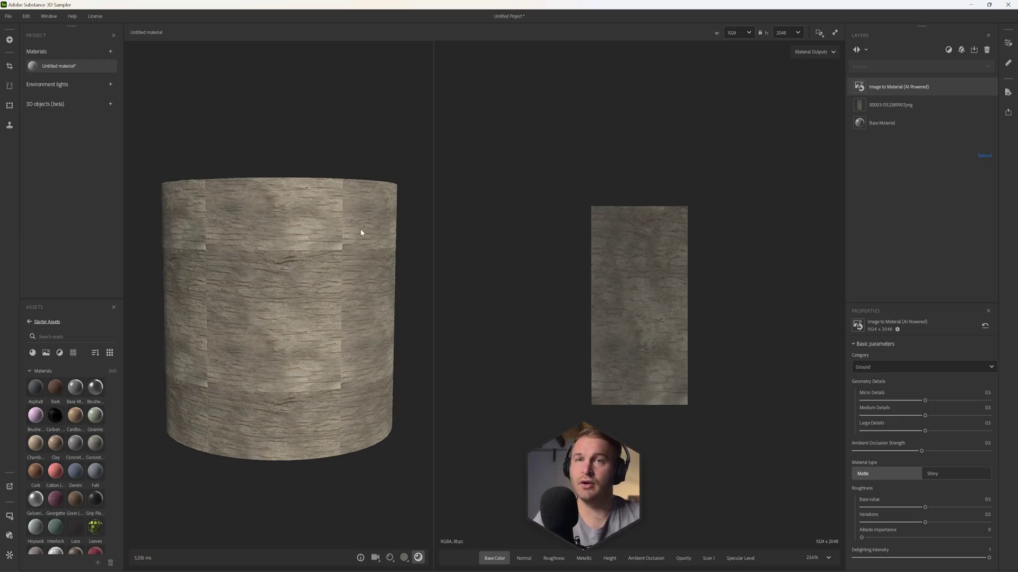
{"action": "left_click", "coordinate": [948, 51]}
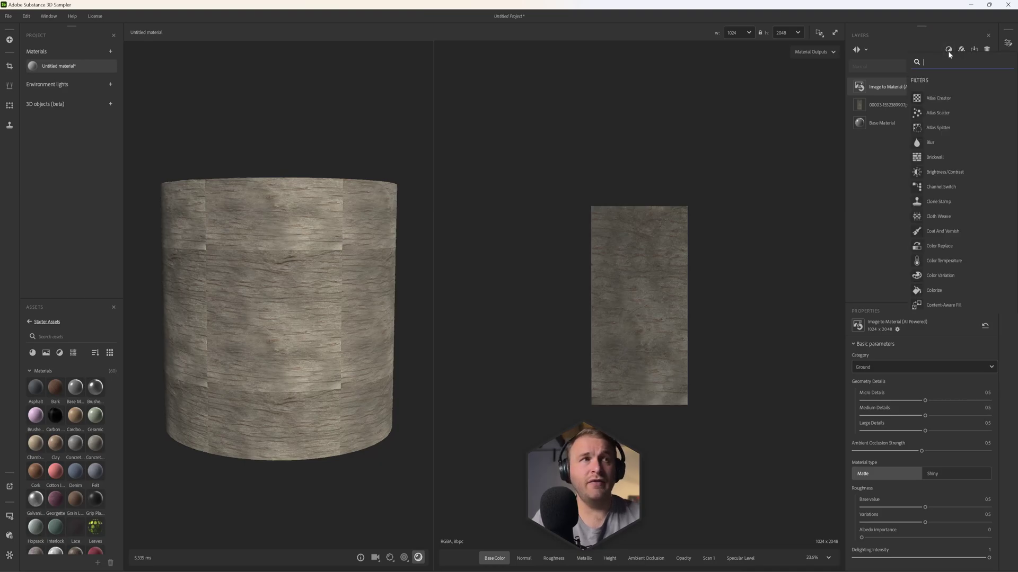
{"action": "type", "text": "m"}
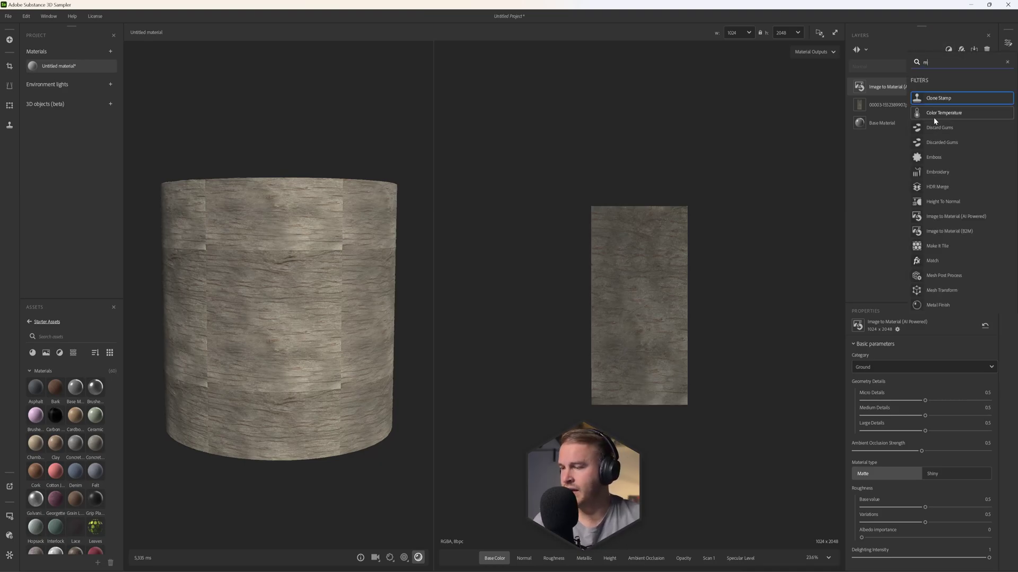
{"action": "type", "text": "ake"}
{"action": "left_click", "coordinate": [943, 96]}
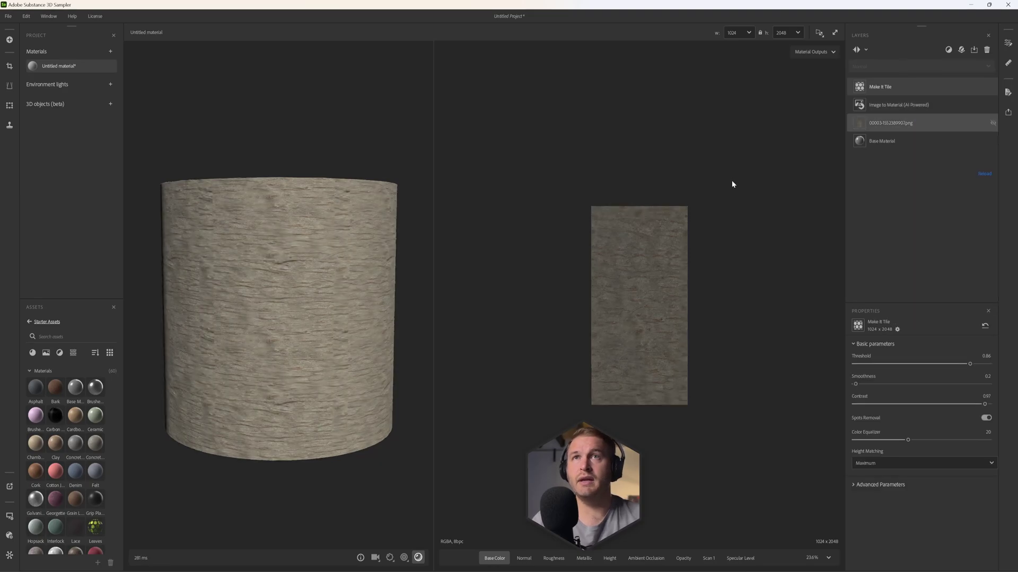
{"action": "scroll", "coordinate": [256, 321], "scroll_direction": "up", "scroll_amount": 5}
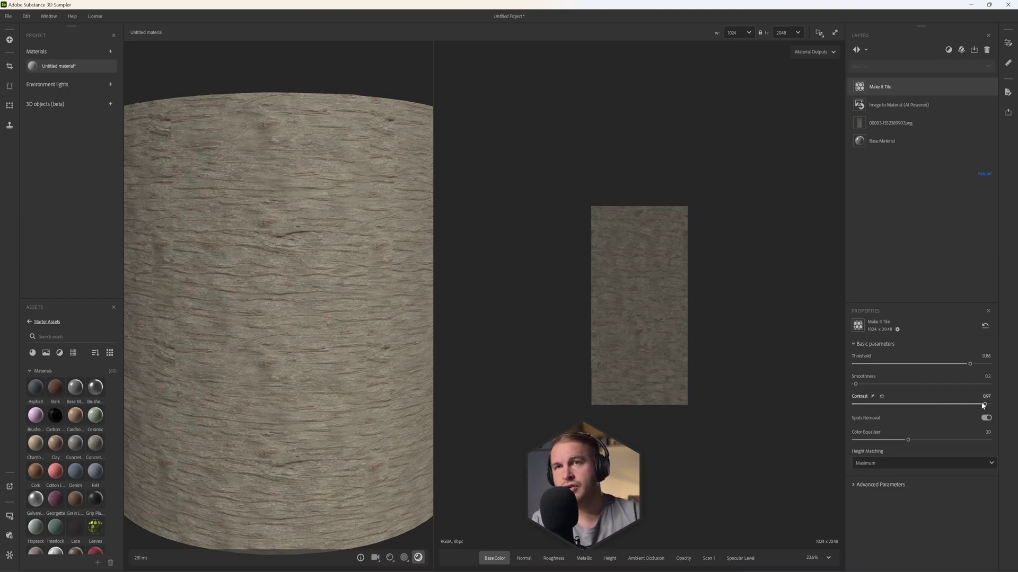
Step: Tune the Make It Tile filter to Contrast 0.23, Smoothness 4.98 and Threshold 0.88, and expand its advanced parameters
{"action": "left_click_drag", "start_coordinate": [983, 405], "coordinate": [894, 406]}
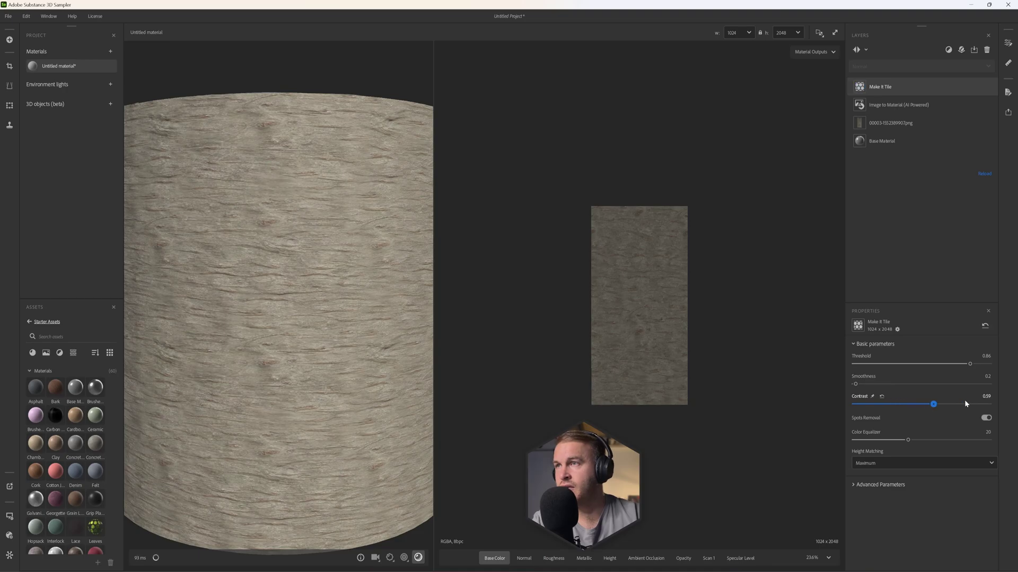
{"action": "left_click_drag", "start_coordinate": [965, 404], "coordinate": [904, 389]}
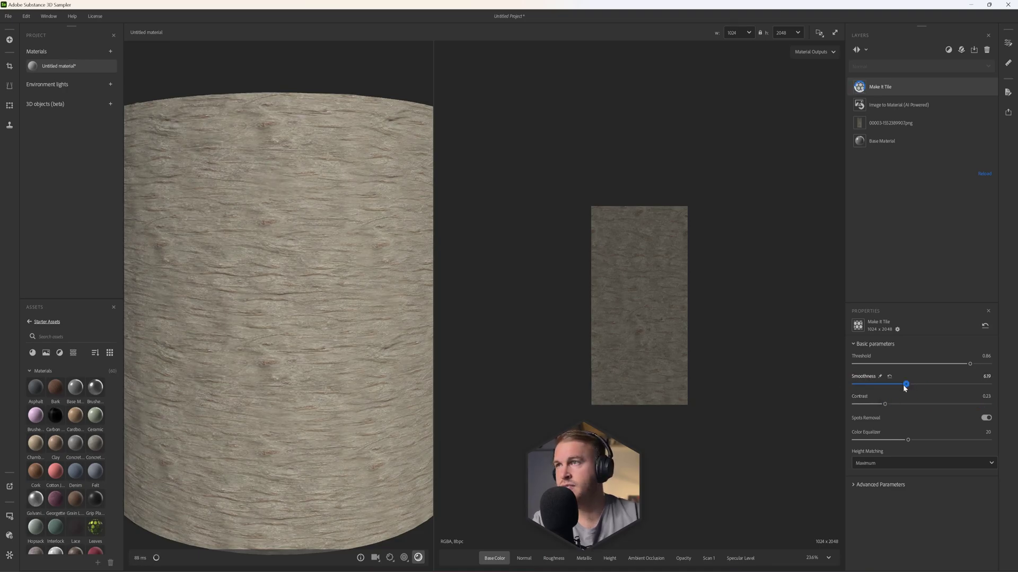
{"action": "mouse_move", "coordinate": [970, 364]}
{"action": "left_mouse_down"}
{"action": "mouse_move", "coordinate": [931, 369]}
{"action": "mouse_move", "coordinate": [974, 365]}
{"action": "left_mouse_up"}
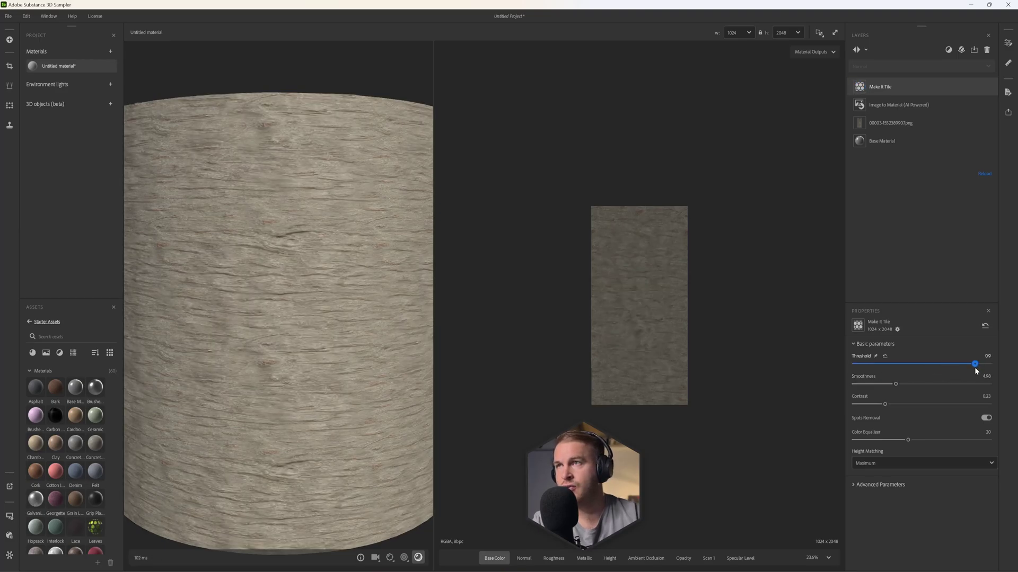
{"action": "scroll", "coordinate": [278, 302], "scroll_direction": "down", "scroll_amount": 3}
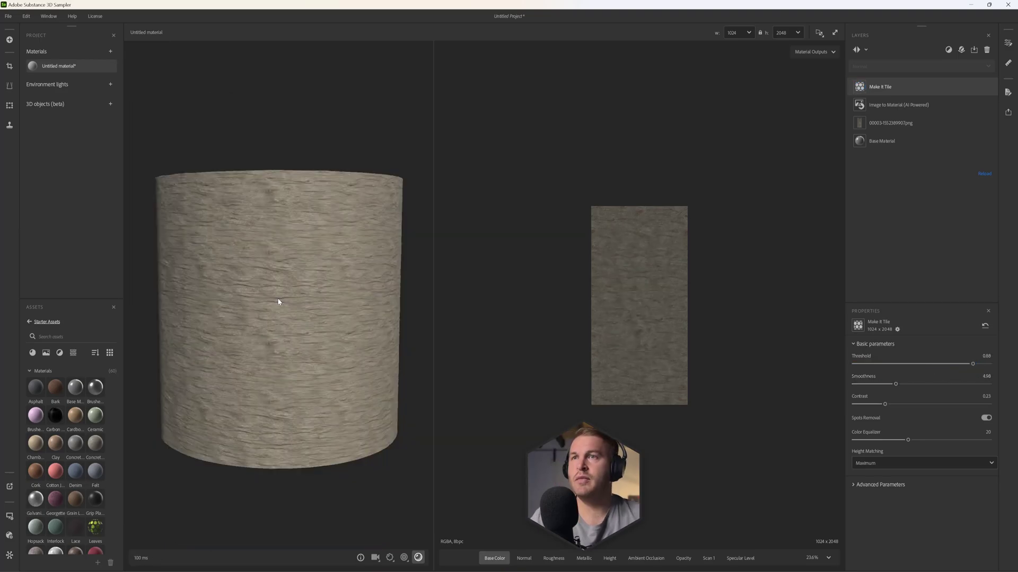
{"action": "left_click", "coordinate": [877, 485]}
{"action": "scroll", "coordinate": [291, 351], "scroll_direction": "up", "scroll_amount": 5}
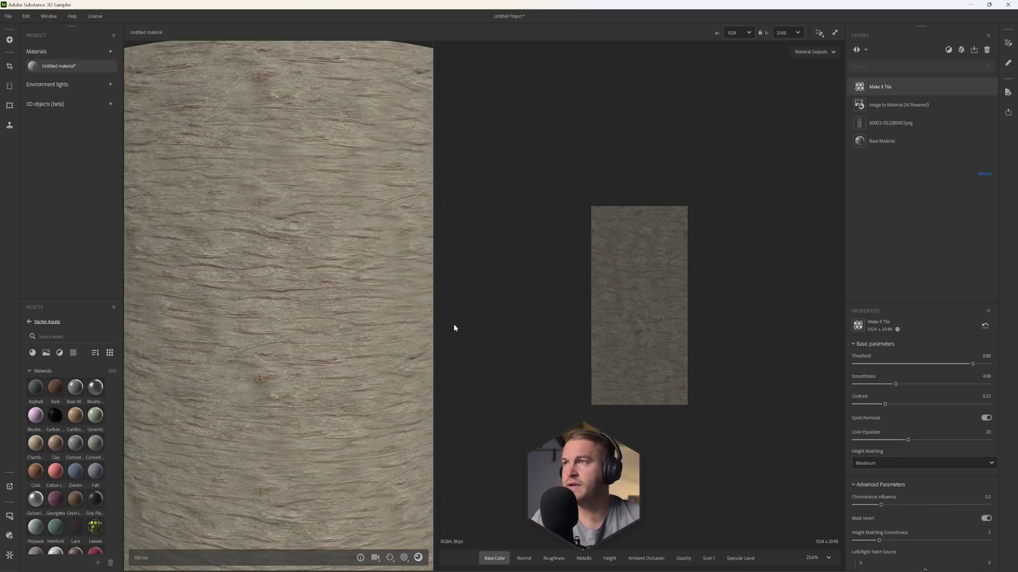
Step: Add a Wood Finish filter layer between the Image to Material and Make It Tile layers
{"action": "left_click", "coordinate": [882, 106]}
{"action": "left_click", "coordinate": [949, 48]}
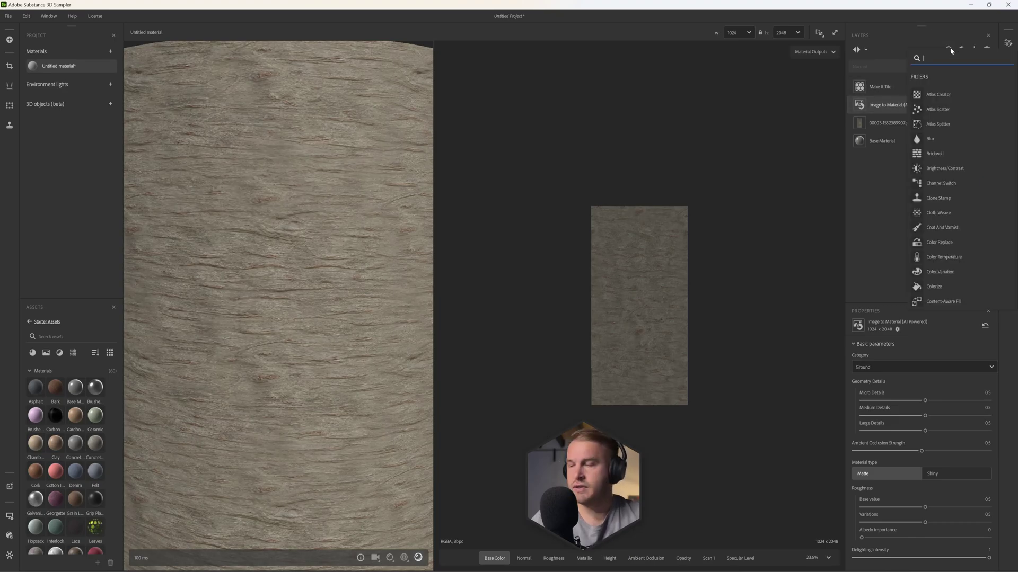
{"action": "type", "text": "RAP"}
{"action": "key", "text": "BackSpace"}
{"action": "key", "text": "BackSpace"}
{"action": "type", "text": "EP"}
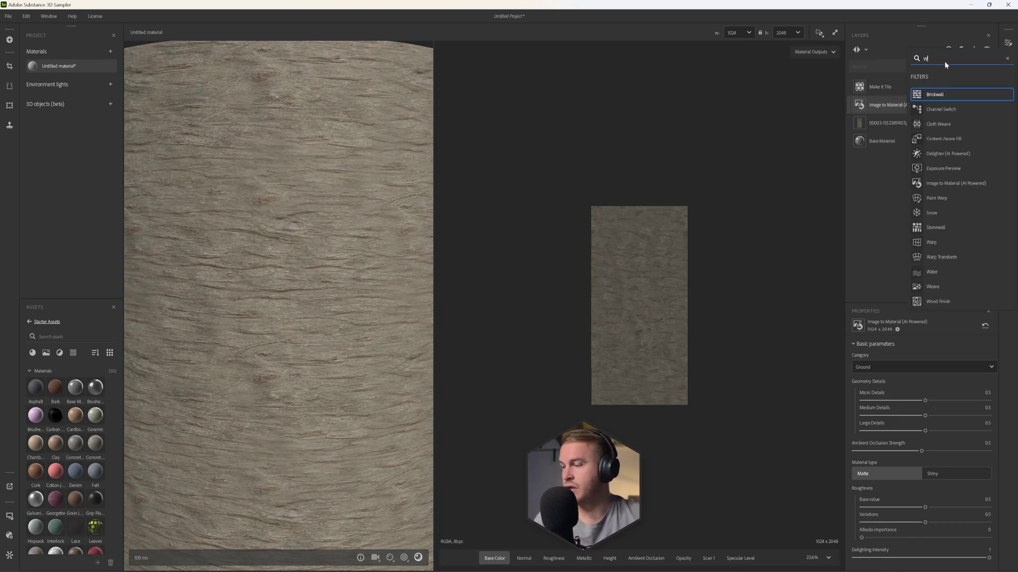
{"action": "left_click", "coordinate": [941, 94]}
{"action": "left_click_drag", "start_coordinate": [941, 90], "coordinate": [878, 113]}
Step: Set the Wood Finish type to Raw, with Saturation 0.5 and Luminosity 0.48
{"action": "left_click", "coordinate": [880, 385]}
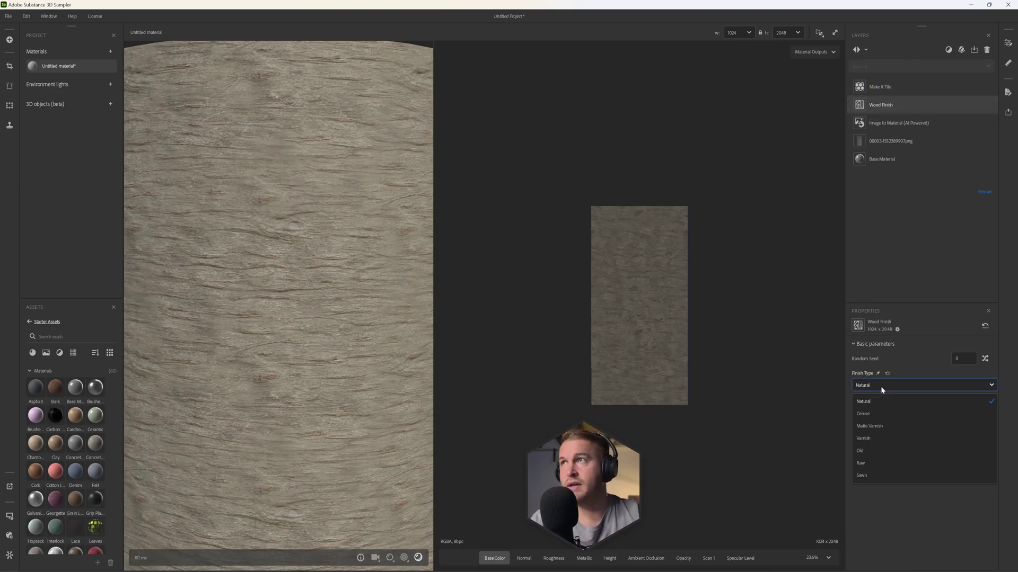
{"action": "left_click", "coordinate": [869, 463]}
{"action": "left_click", "coordinate": [857, 407]}
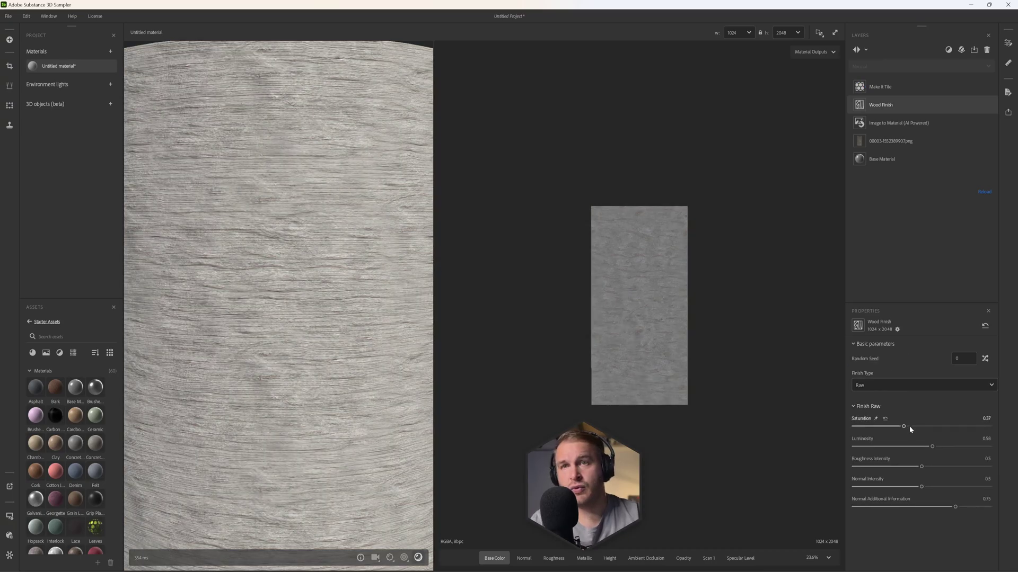
{"action": "left_click_drag", "start_coordinate": [905, 428], "coordinate": [915, 450]}
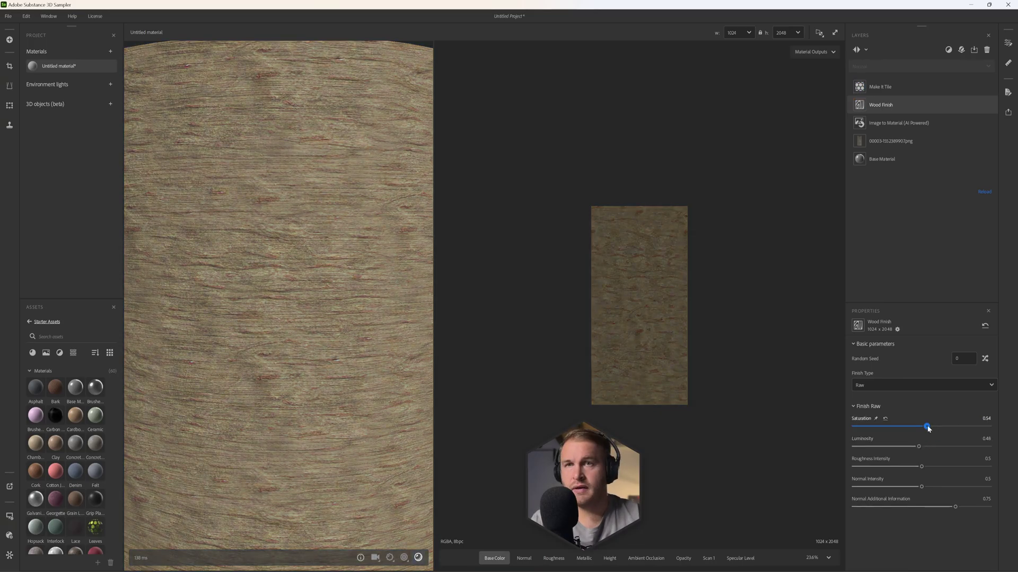
{"action": "left_click_drag", "start_coordinate": [928, 428], "coordinate": [923, 430]}
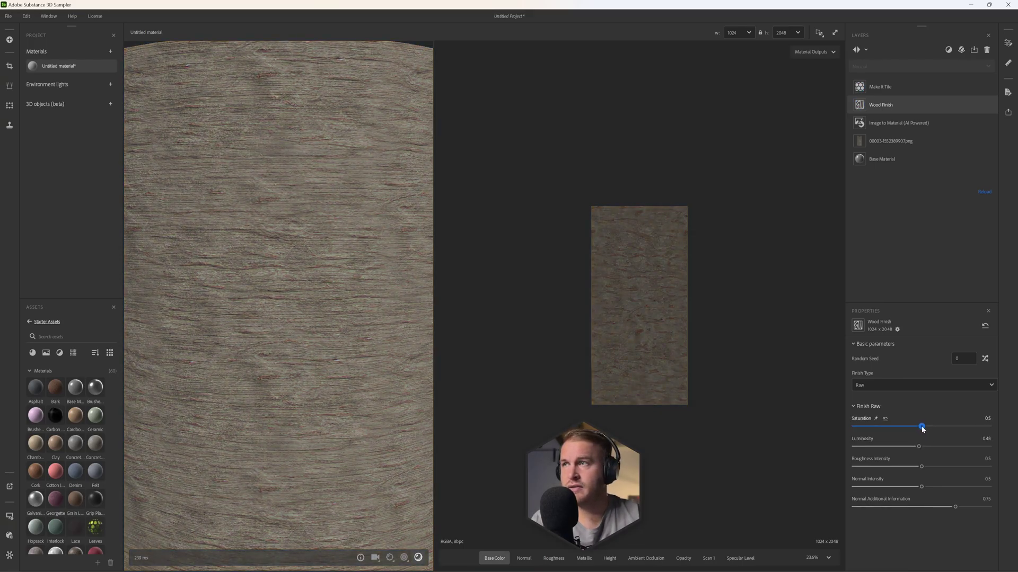
Step: Add a Moss filter layer between the Wood Finish and Make It Tile layers
{"action": "left_click", "coordinate": [948, 49]}
{"action": "type", "text": "moss"}
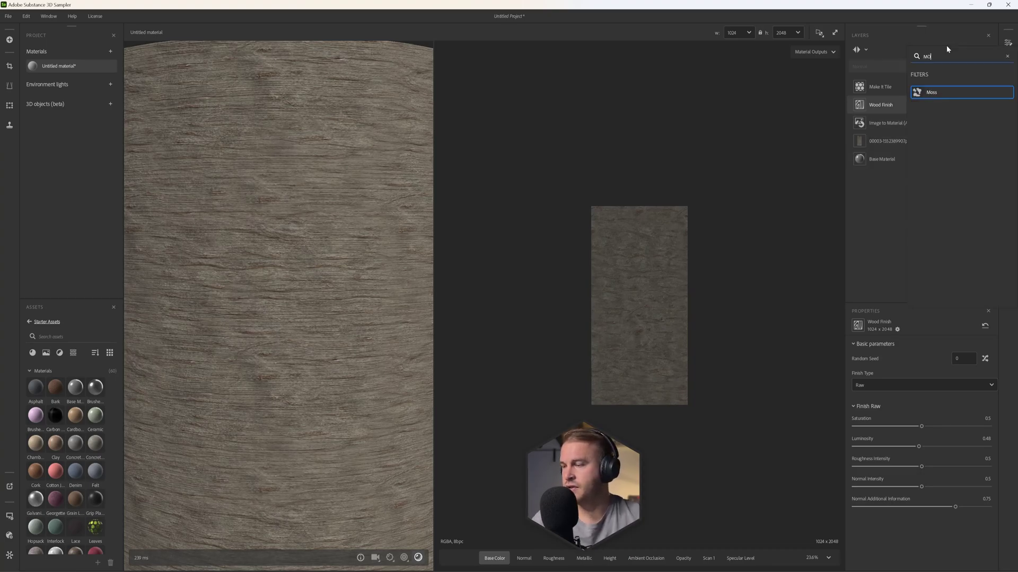
{"action": "left_click", "coordinate": [948, 92]}
{"action": "left_click_drag", "start_coordinate": [882, 87], "coordinate": [877, 112]}
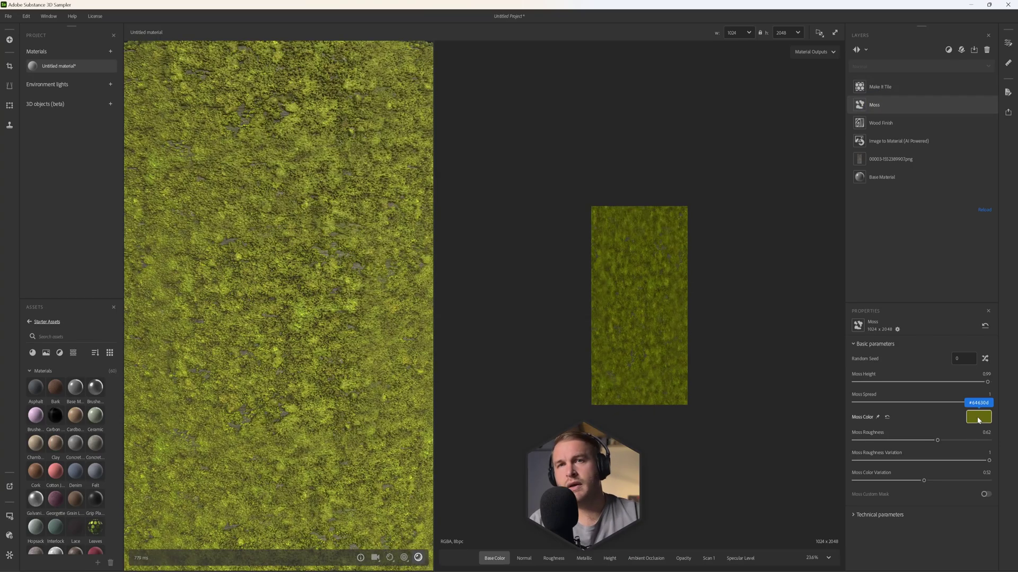
Step: Change the moss color to a darker, less saturated olive green and set Moss Height to 0.46
{"action": "left_click", "coordinate": [978, 419]}
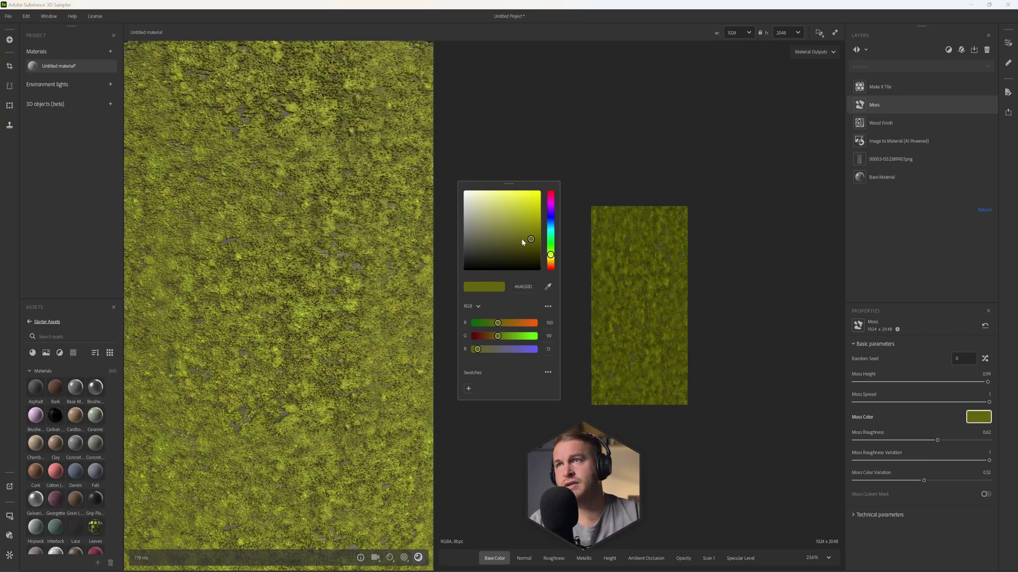
{"action": "left_click_drag", "start_coordinate": [522, 242], "coordinate": [513, 249]}
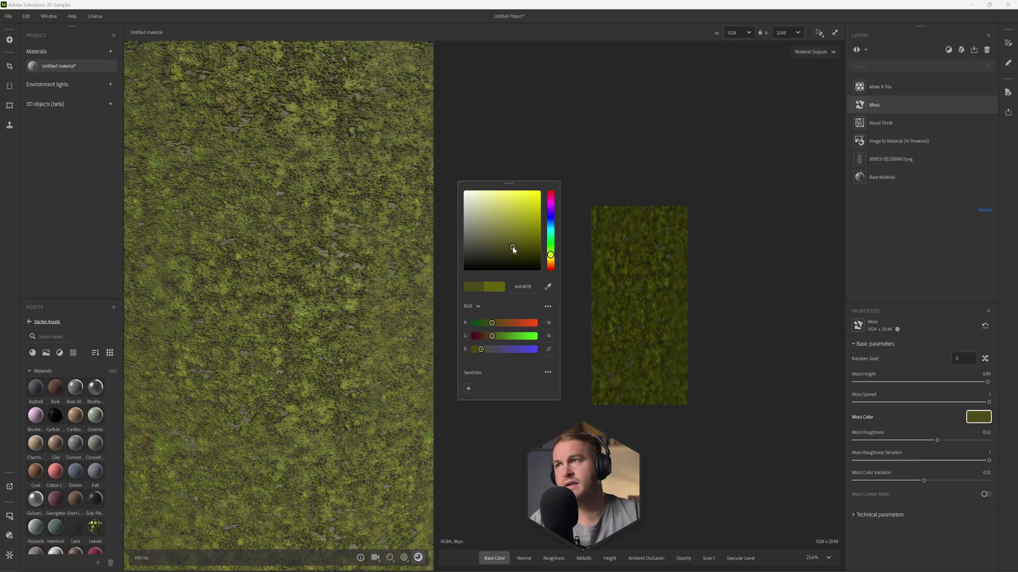
{"action": "left_click", "coordinate": [555, 135]}
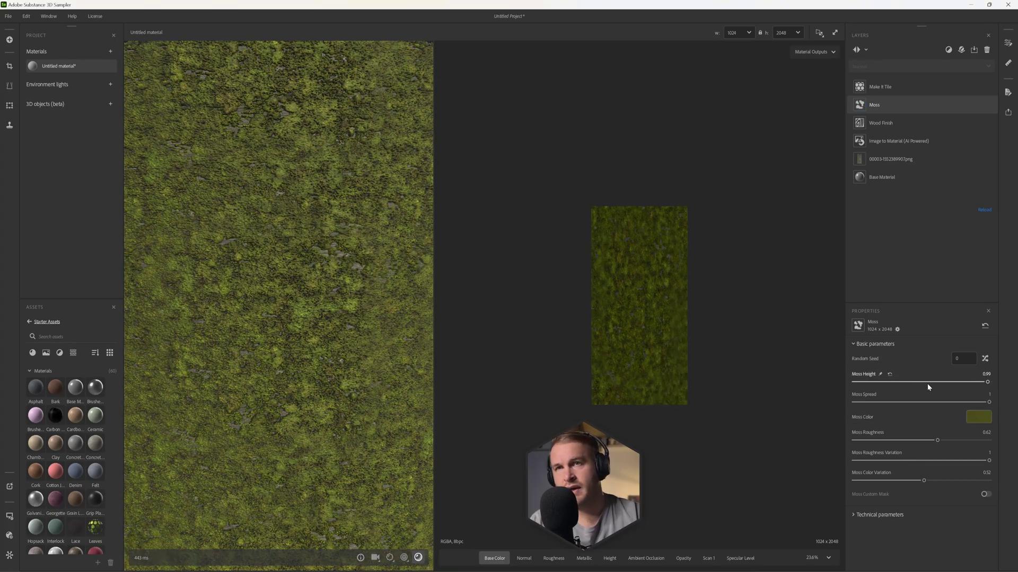
{"action": "left_click_drag", "start_coordinate": [925, 381], "coordinate": [911, 385]}
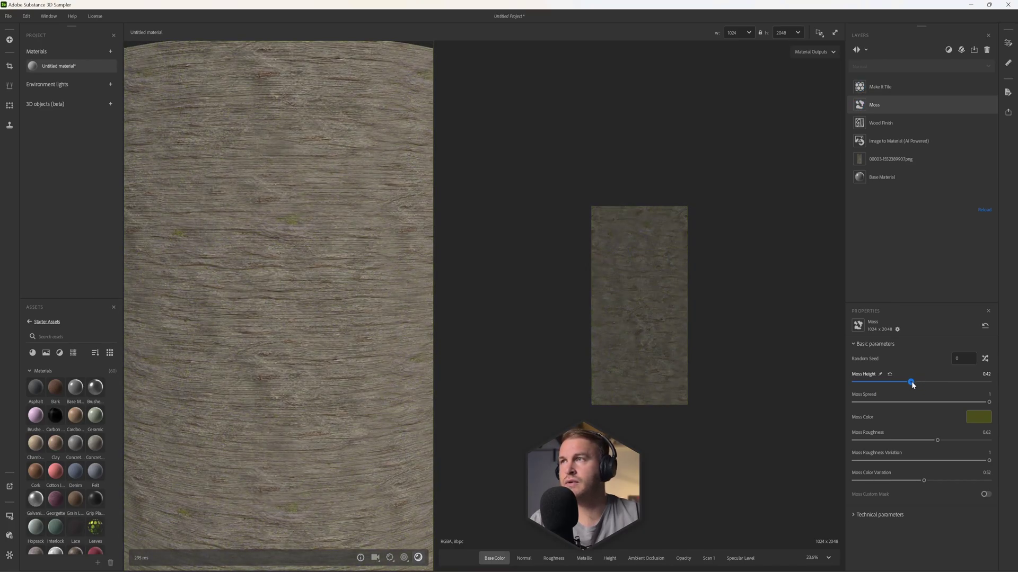
{"action": "left_click_drag", "start_coordinate": [911, 382], "coordinate": [913, 382]}
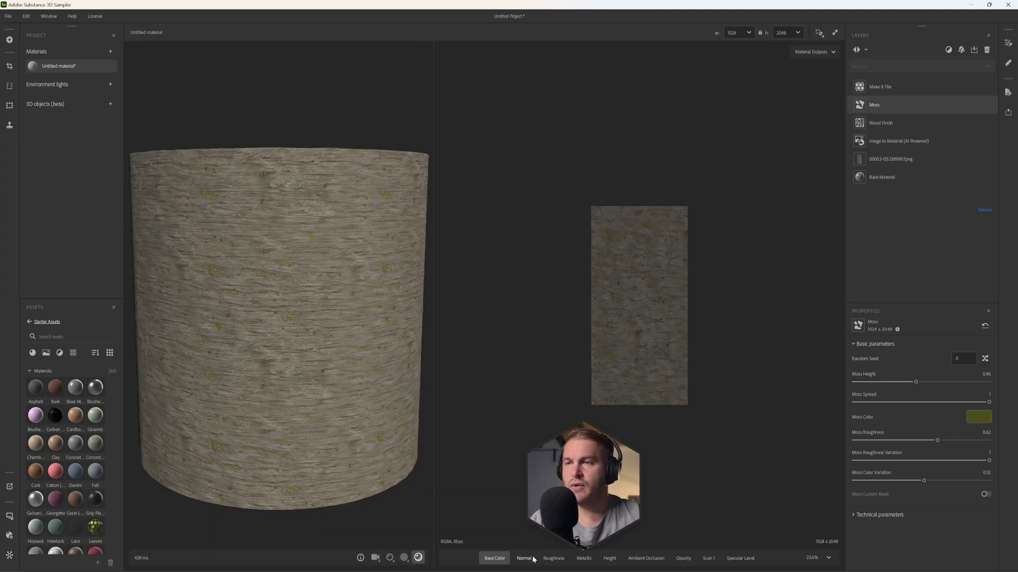
Step: Examine the material's Normal, Roughness, Metallic, Height, Ambient Occlusion and Base Color maps in the 2D view
{"action": "left_click", "coordinate": [523, 558]}
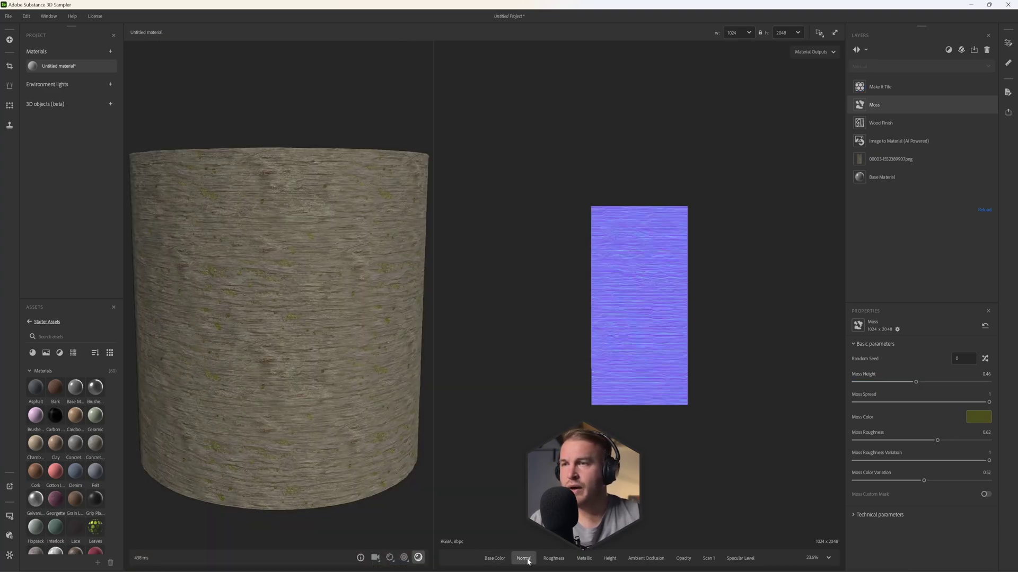
{"action": "scroll", "coordinate": [657, 277], "scroll_direction": "up", "scroll_amount": 5}
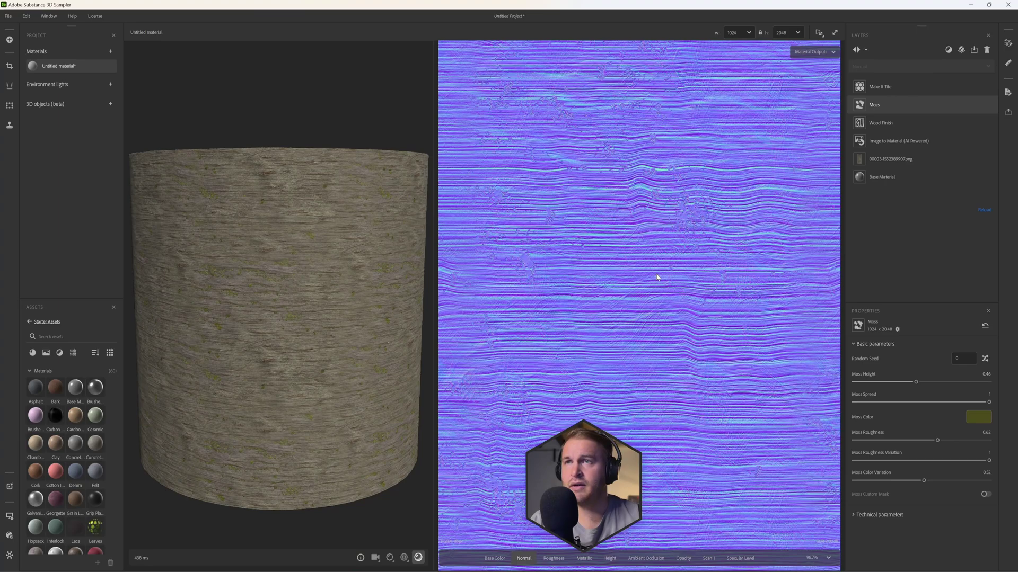
{"action": "left_click", "coordinate": [553, 559]}
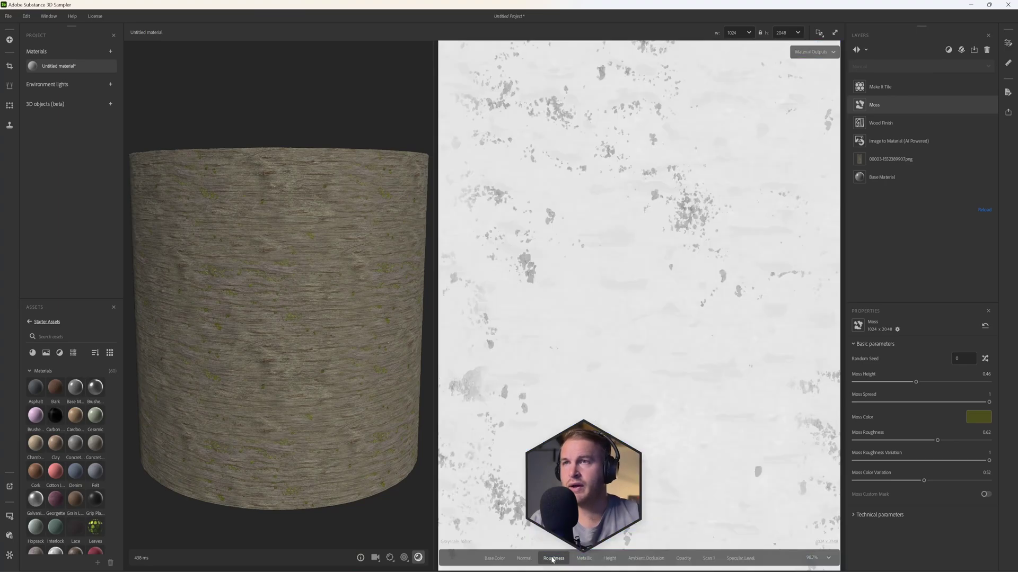
{"action": "left_click", "coordinate": [589, 561]}
{"action": "left_click", "coordinate": [611, 560]}
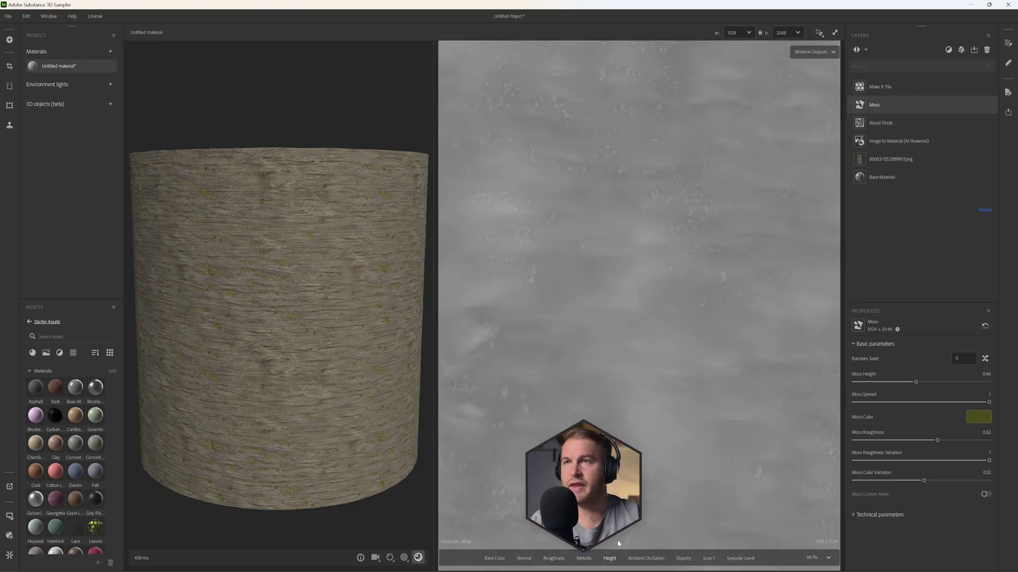
{"action": "left_click", "coordinate": [653, 560]}
{"action": "left_click", "coordinate": [495, 559]}
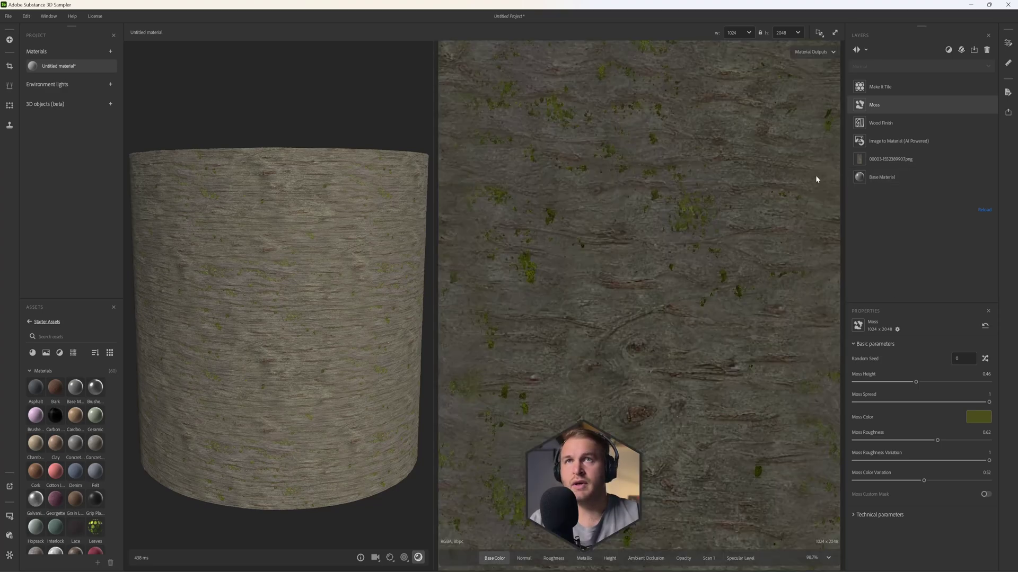
Step: Set the Image to Material layer's Micro Details to 0.8, Medium Details to 0.82 and Large Details to 0.67, and check the height map
{"action": "left_click", "coordinate": [899, 141]}
{"action": "scroll", "coordinate": [621, 339], "scroll_direction": "down", "scroll_amount": 6}
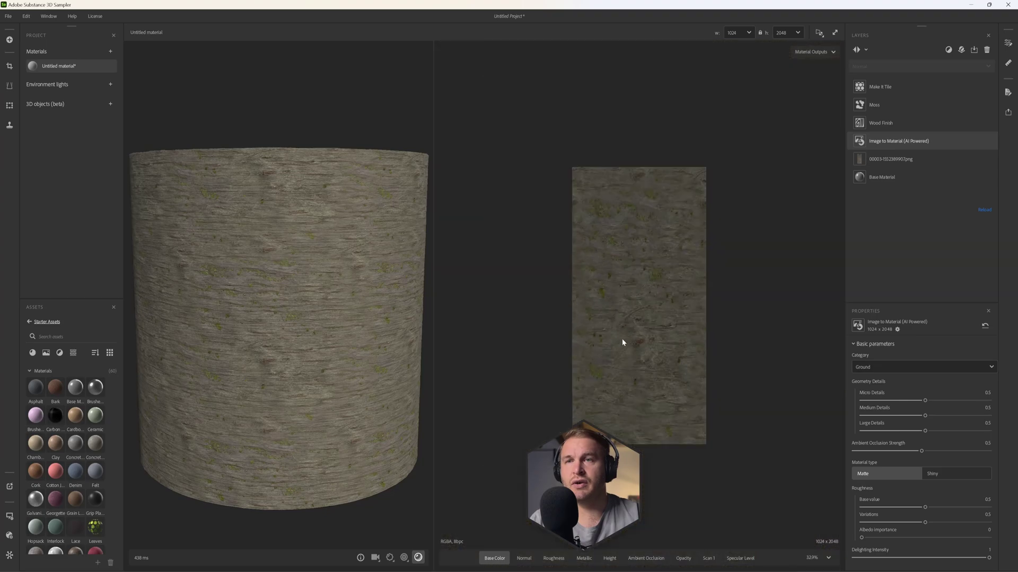
{"action": "scroll", "coordinate": [654, 356], "scroll_direction": "up", "scroll_amount": 2}
{"action": "scroll", "coordinate": [248, 345], "scroll_direction": "down", "scroll_amount": 3}
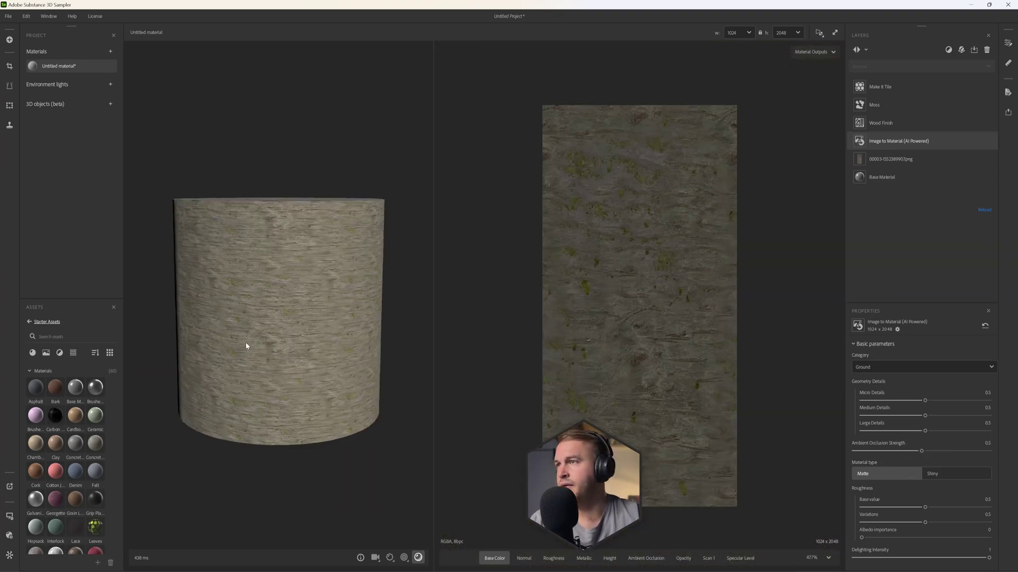
{"action": "scroll", "coordinate": [276, 343], "scroll_direction": "up", "scroll_amount": 8}
{"action": "left_click_drag", "start_coordinate": [282, 343], "coordinate": [201, 347], "text": "alt"}
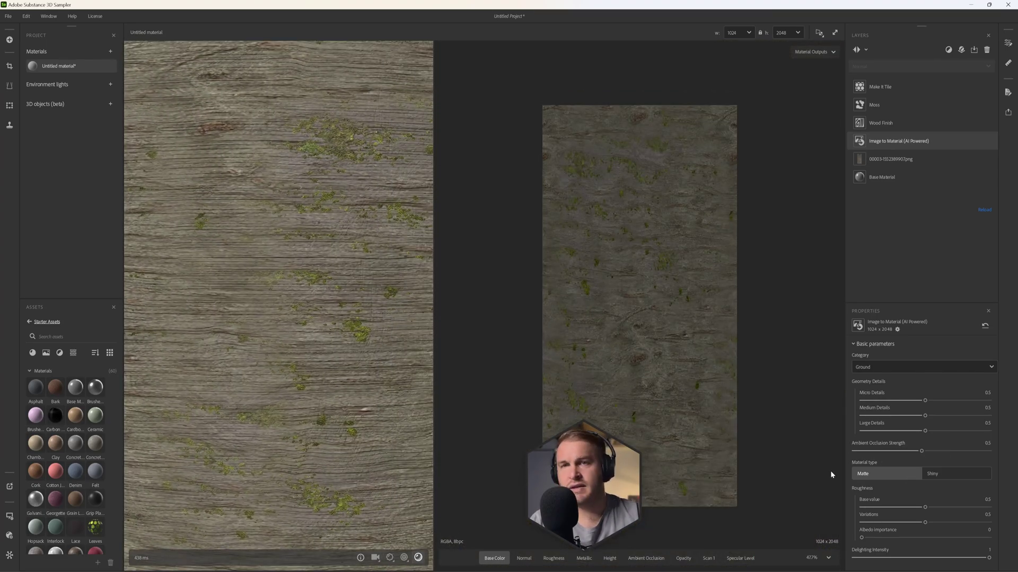
{"action": "left_click_drag", "start_coordinate": [925, 401], "coordinate": [947, 431]}
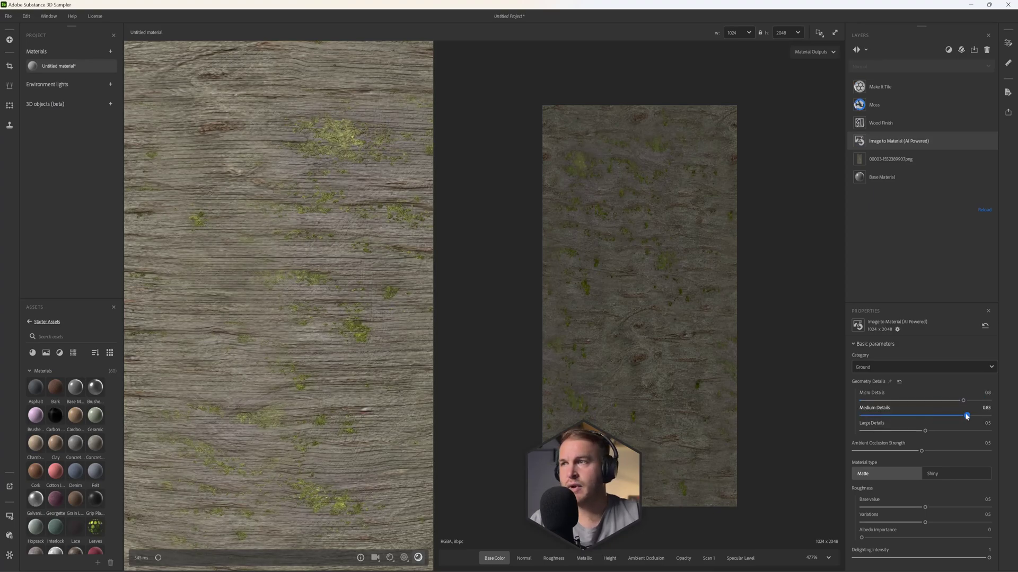
{"action": "left_click", "coordinate": [611, 560]}
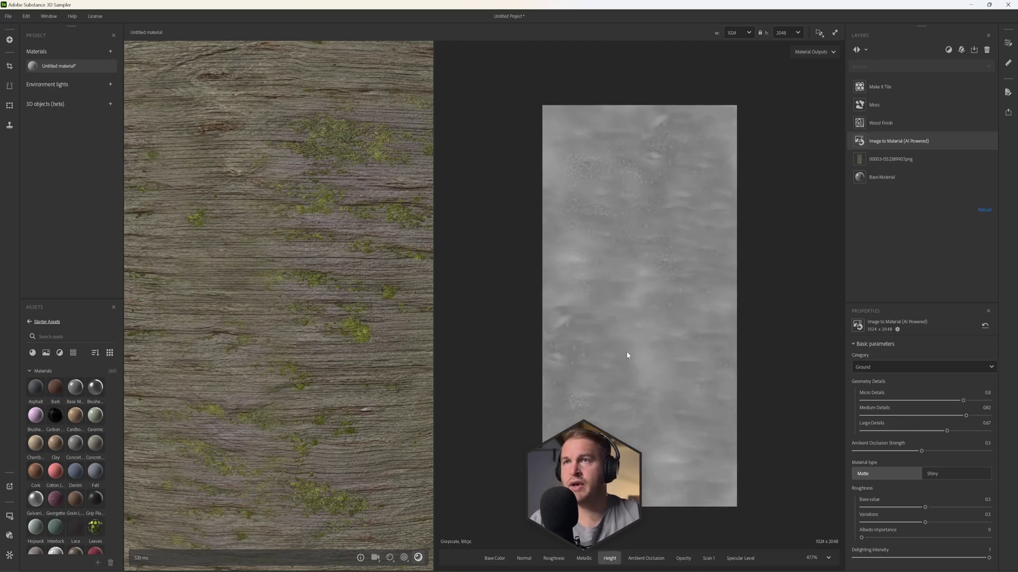
{"action": "scroll", "coordinate": [294, 302], "scroll_direction": "down", "scroll_amount": 10}
{"action": "scroll", "coordinate": [305, 315], "scroll_direction": "up", "scroll_amount": 3}
{"action": "mouse_move", "coordinate": [307, 318]}
{"action": "left_mouse_down"}
{"action": "mouse_move", "coordinate": [271, 317]}
{"action": "mouse_move", "coordinate": [313, 324]}
{"action": "left_mouse_up"}
Step: Add an Upscale filter layer at 2x above Make It Tile, continuing without switching the layers to input max
{"action": "left_click", "coordinate": [892, 86]}
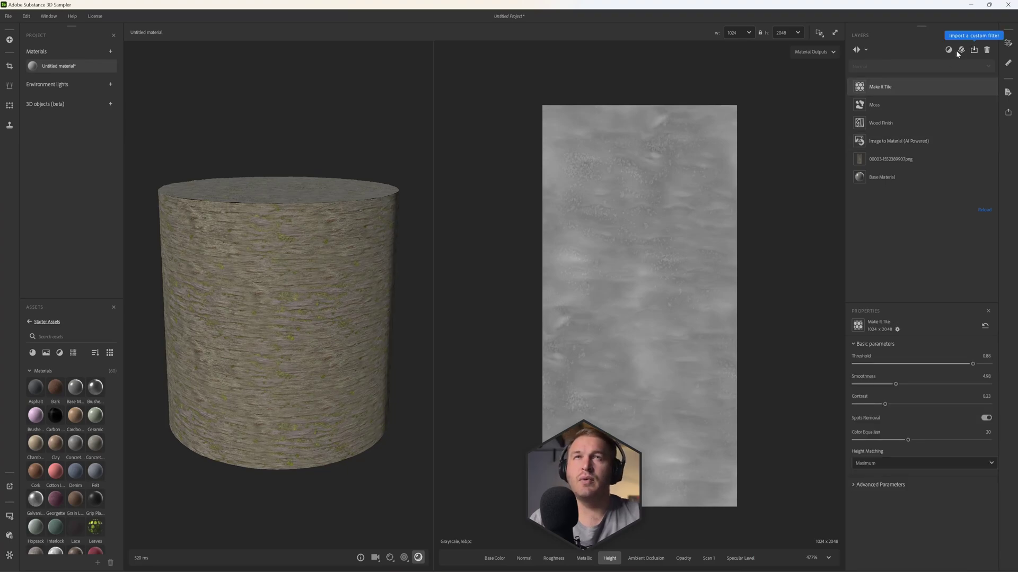
{"action": "left_click", "coordinate": [948, 51]}
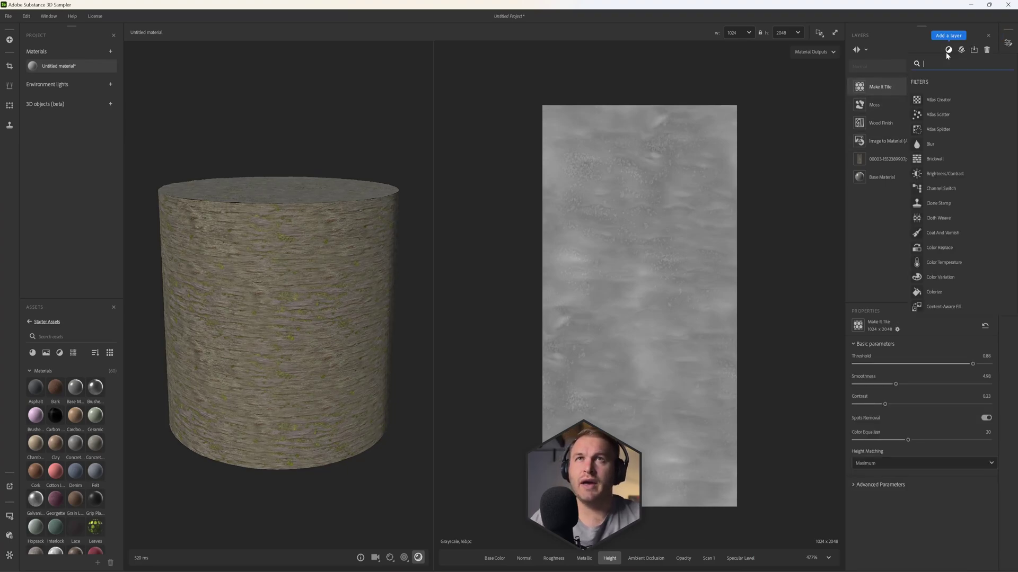
{"action": "left_click", "coordinate": [936, 98]}
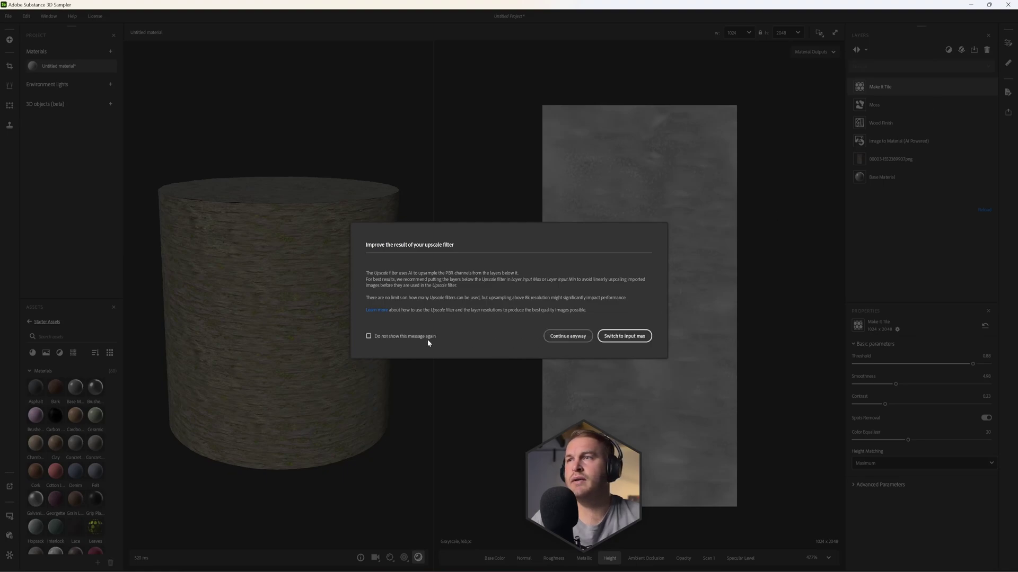
{"action": "left_click", "coordinate": [568, 336]}
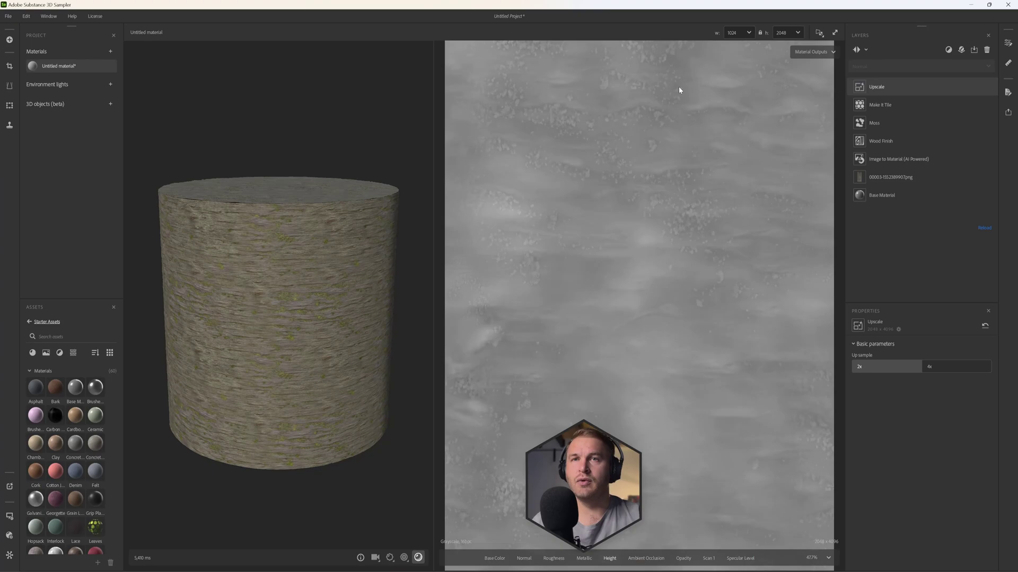
{"action": "scroll", "coordinate": [634, 279], "scroll_direction": "down", "scroll_amount": 5}
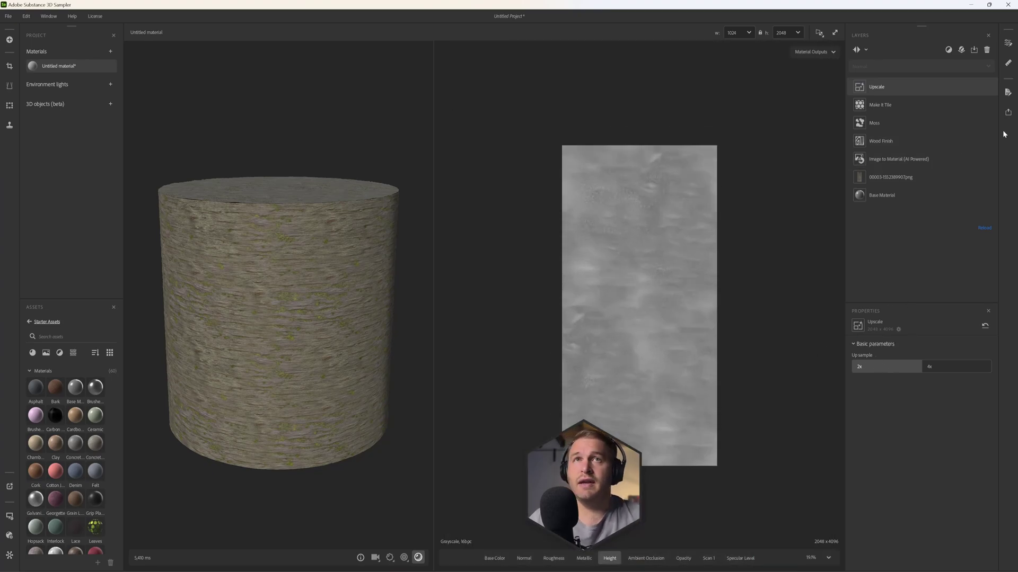
Step: Export the material under the name "chERRY wOOD 3" to the Cherr Wood tree folder
{"action": "left_click", "coordinate": [1009, 113]}
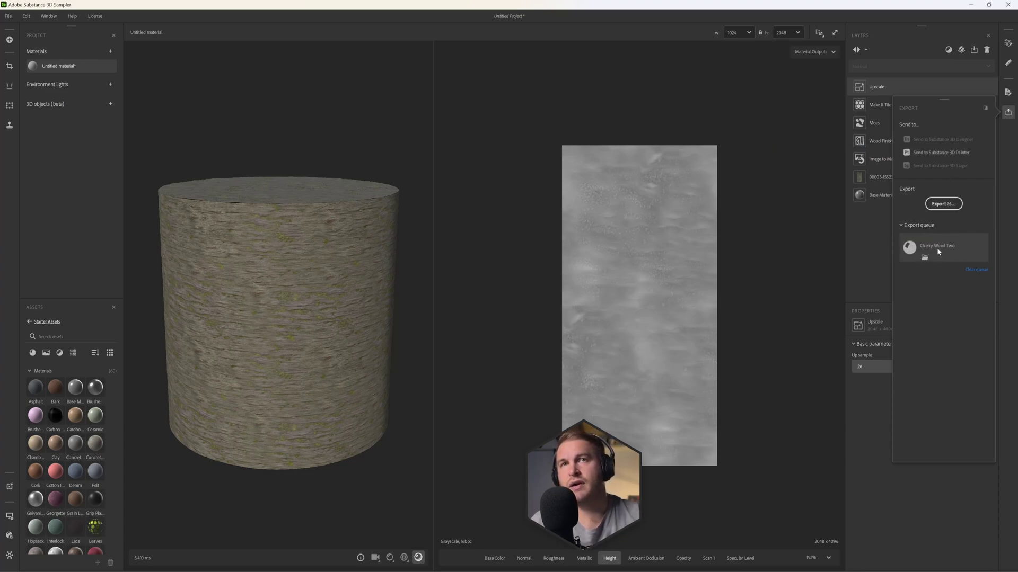
{"action": "left_click", "coordinate": [925, 250]}
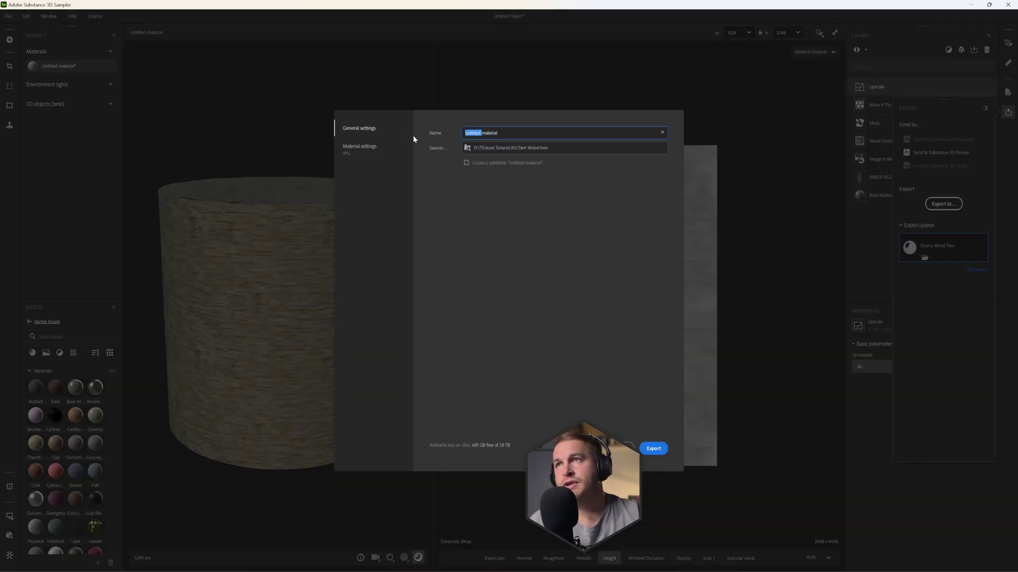
{"action": "double_click", "coordinate": [495, 134]}
{"action": "left_click_drag", "start_coordinate": [495, 134], "coordinate": [458, 132]}
{"action": "type", "text": "chERRY  "}
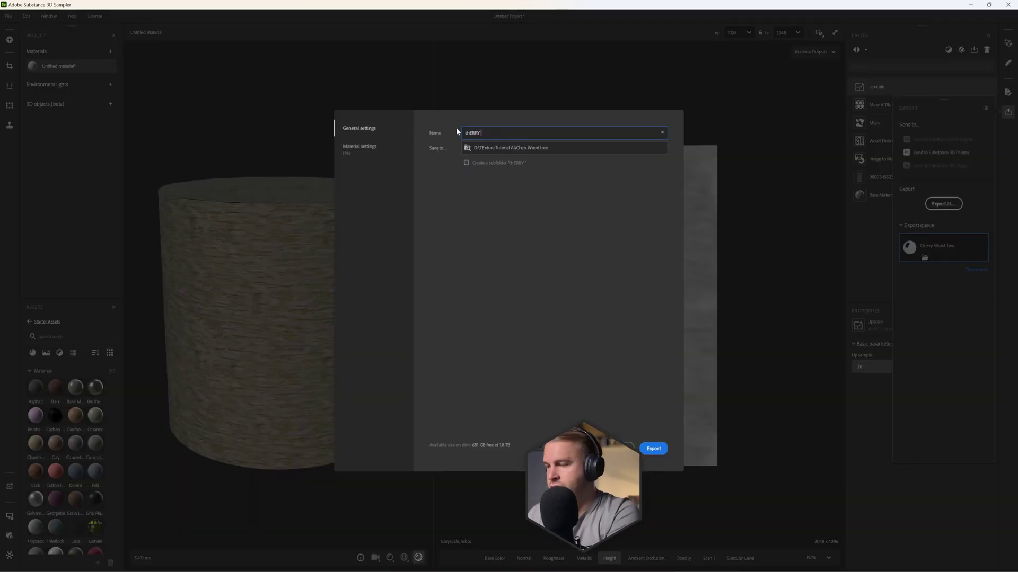
{"action": "type", "text": "wOOD 3"}
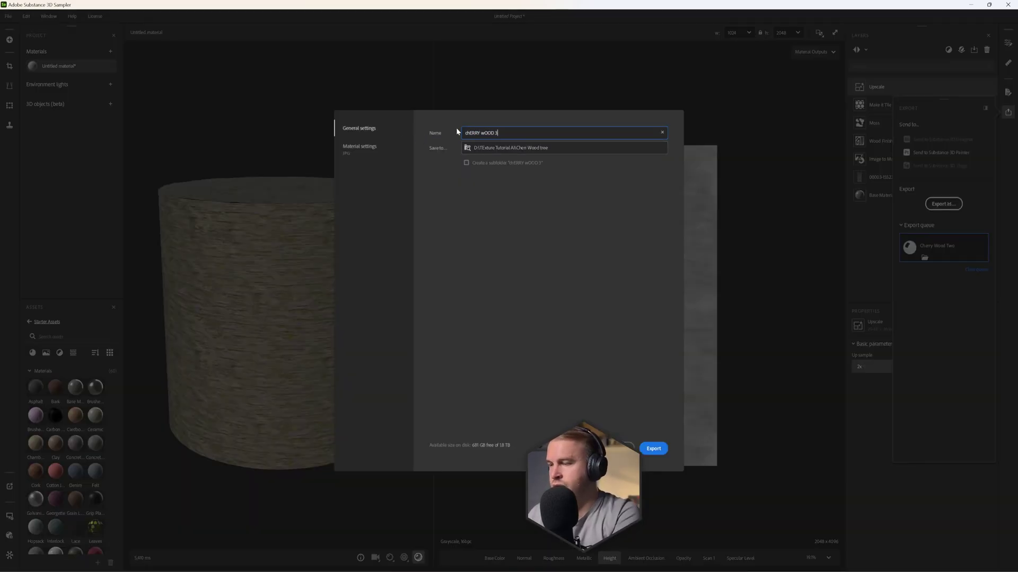
{"action": "left_click", "coordinate": [659, 450]}
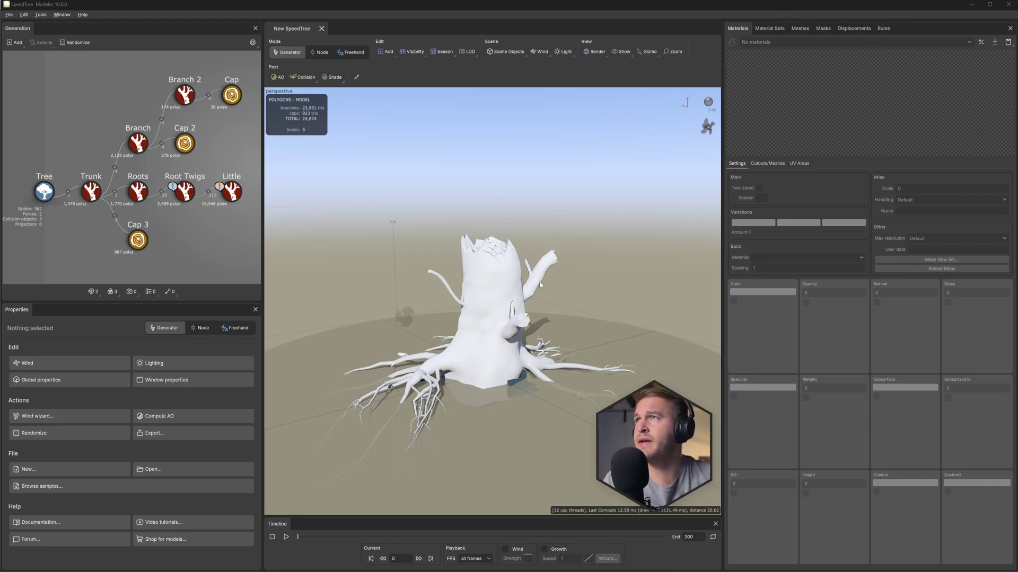
Step: Switch to SpeedTree Modeler and add a new material named Bark
{"action": "left_click", "coordinate": [981, 42]}
{"action": "left_click", "coordinate": [844, 86]}
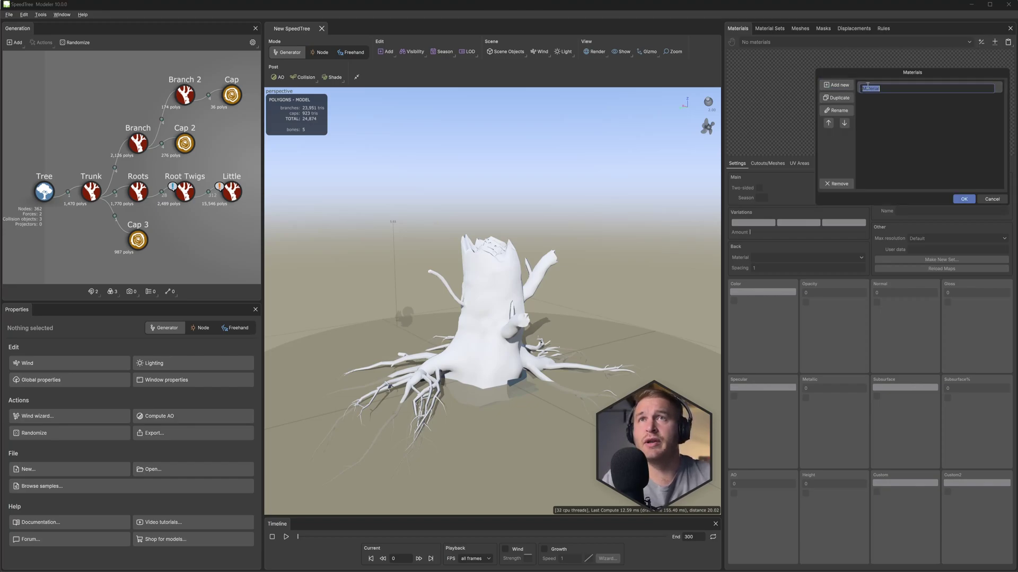
{"action": "type", "text": "tRUNK"}
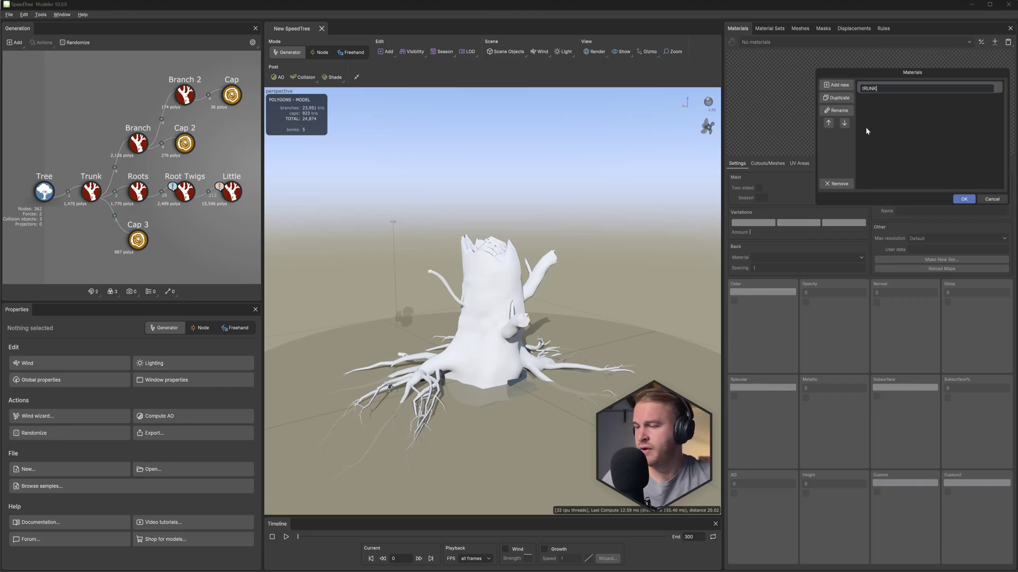
{"action": "key", "text": "Return"}
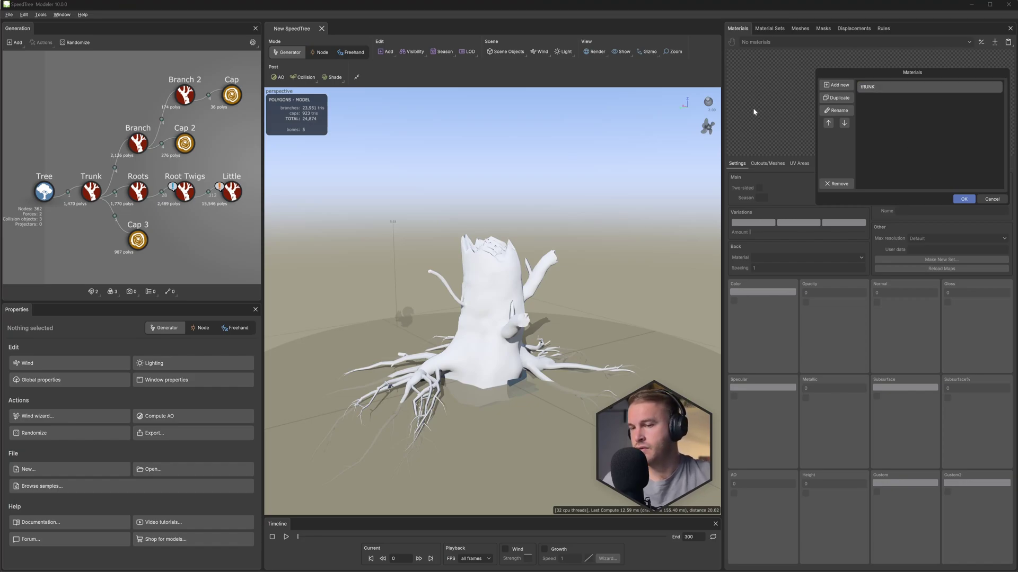
{"action": "double_click", "coordinate": [876, 88]}
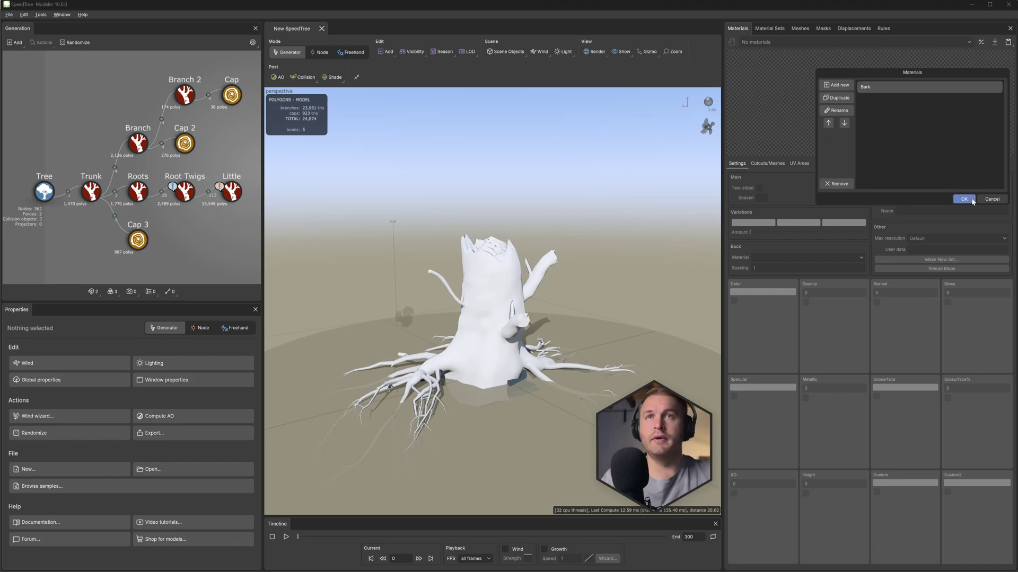
{"action": "left_click", "coordinate": [968, 199]}
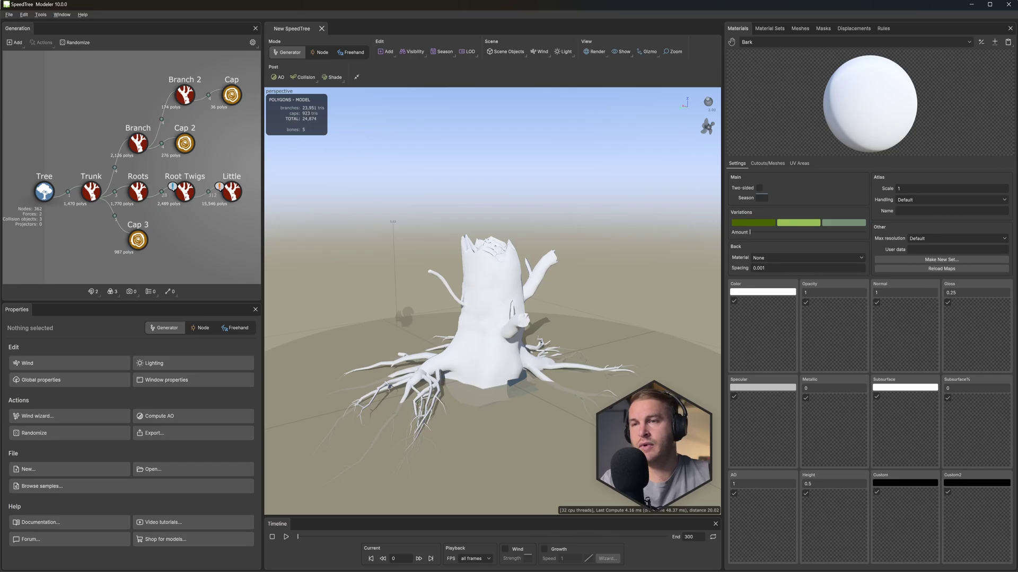
Step: Load the chERRY wOOD 3 BaseColor, Normal and Roughness images as the Bark material's Color, Normal and Gloss maps
{"action": "left_click_drag", "start_coordinate": [1017, 182], "coordinate": [273, 365]}
{"action": "left_click_drag", "start_coordinate": [188, 442], "coordinate": [758, 318]}
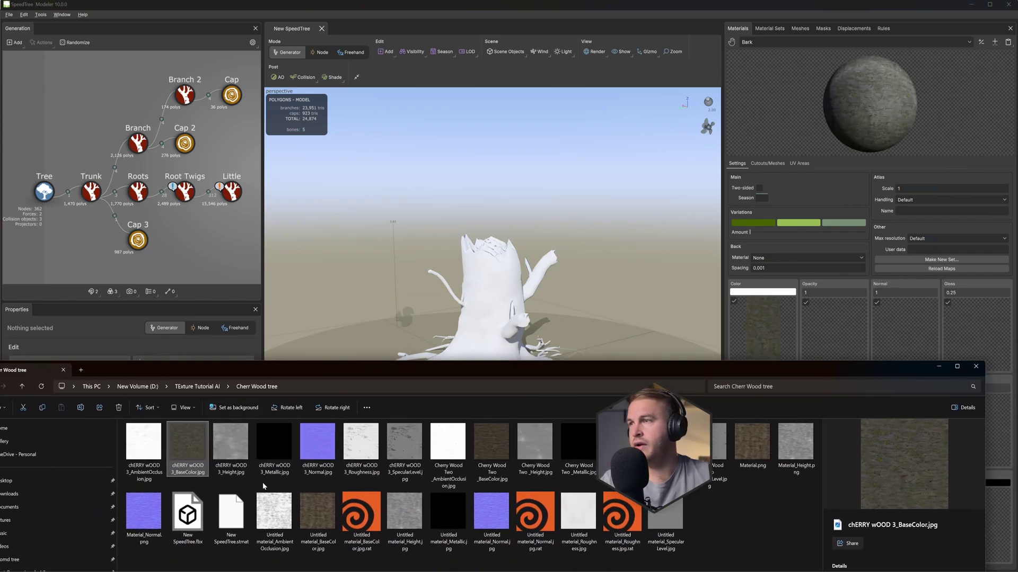
{"action": "left_click_drag", "start_coordinate": [317, 443], "coordinate": [905, 326]}
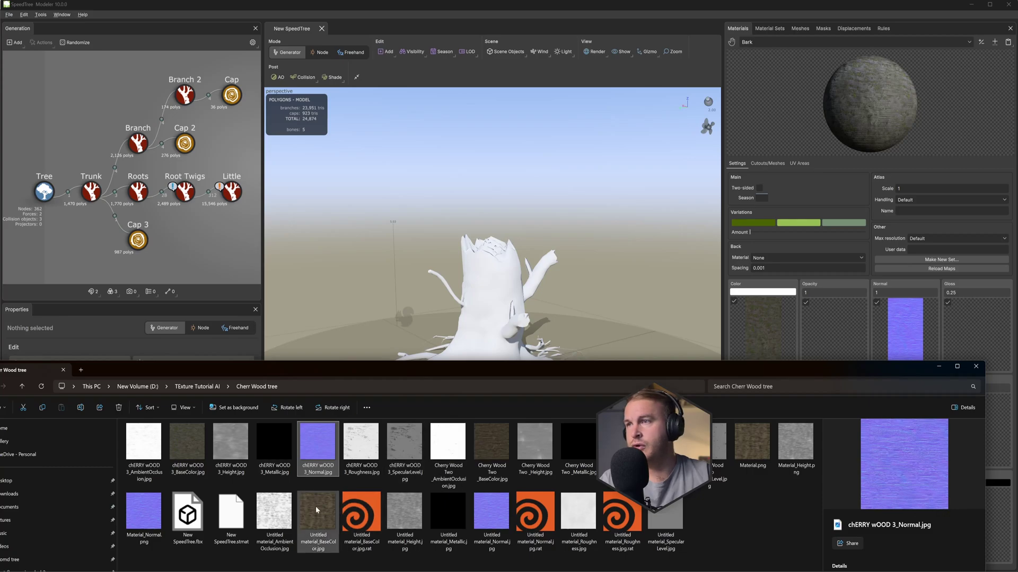
{"action": "left_click_drag", "start_coordinate": [361, 443], "coordinate": [961, 318]}
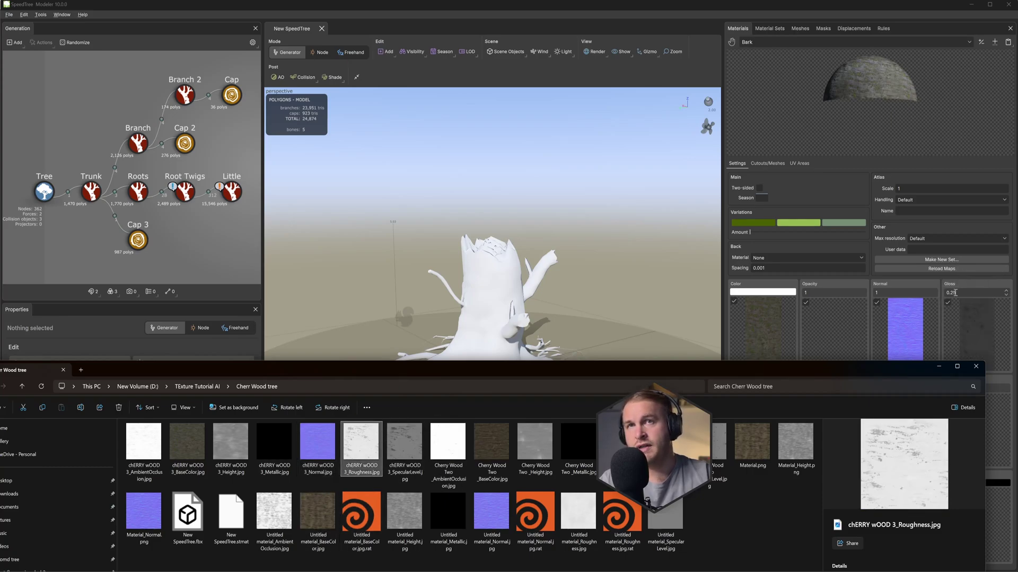
Step: Invert the roughness image used as the Bark material's Gloss map and set the Normal value to 1.5
{"action": "left_click", "coordinate": [952, 286]}
{"action": "left_click", "coordinate": [972, 319]}
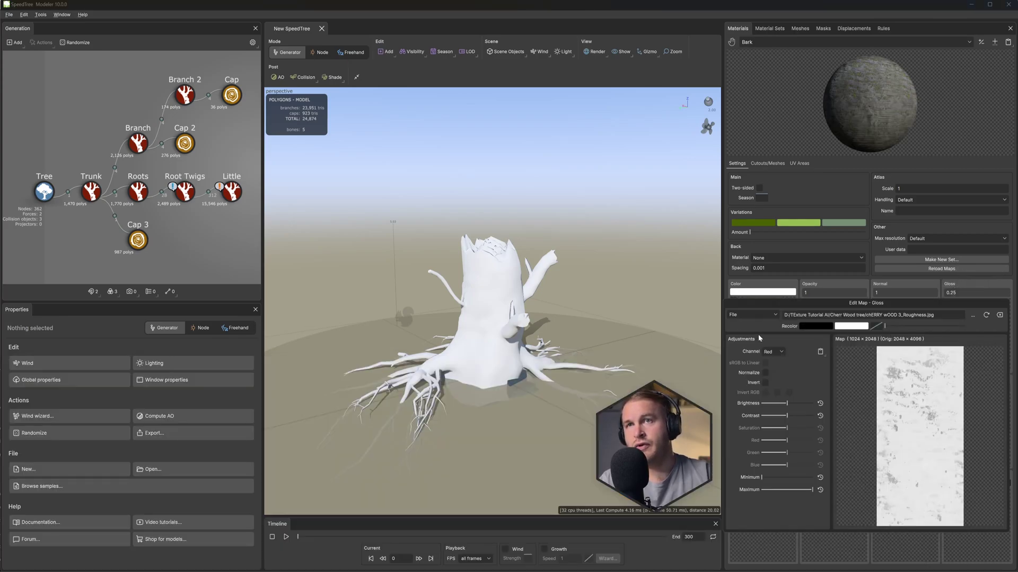
{"action": "left_click", "coordinate": [765, 382]}
{"action": "left_click", "coordinate": [809, 144]}
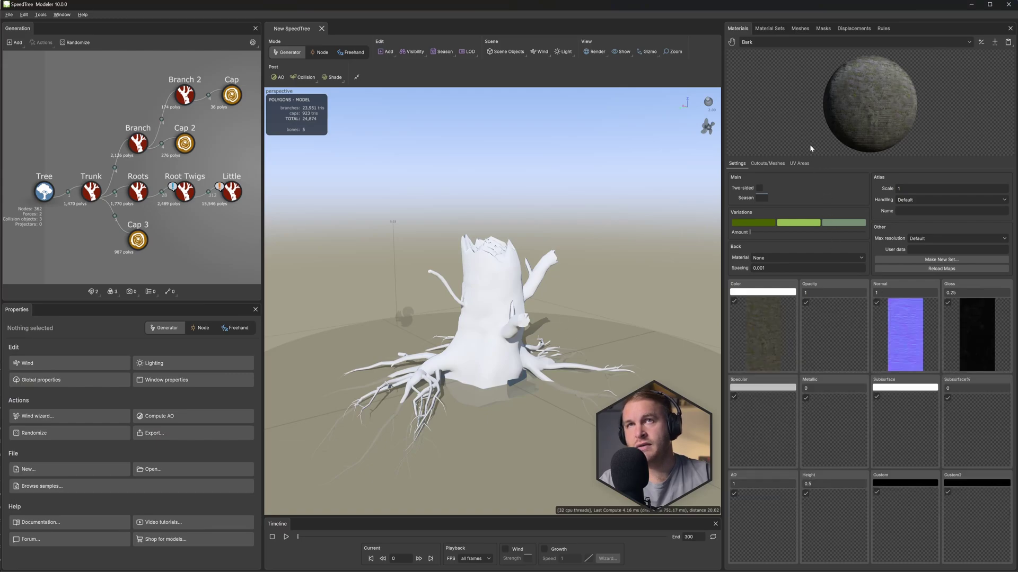
{"action": "left_click", "coordinate": [904, 293]}
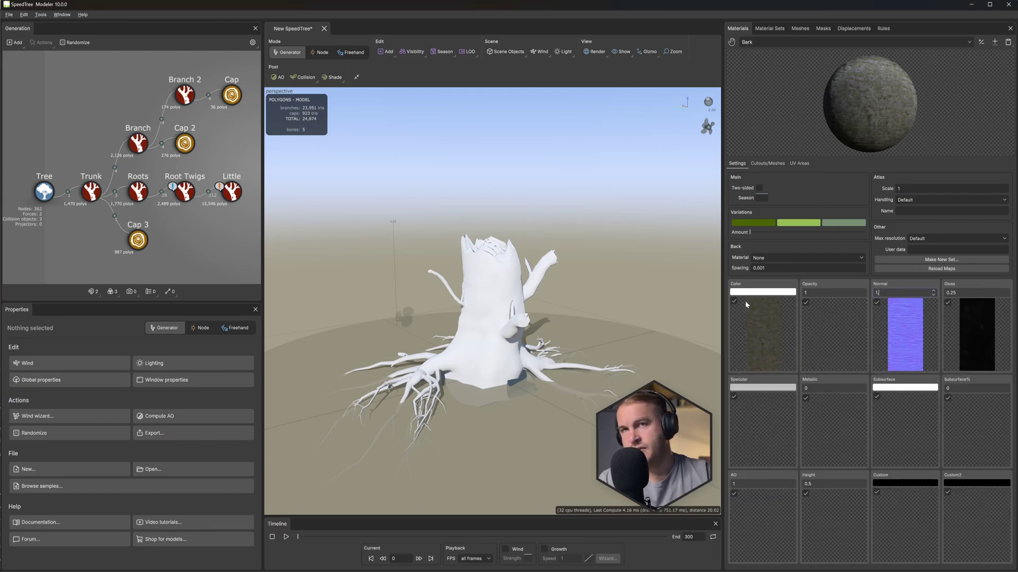
{"action": "type", "text": ".5"}
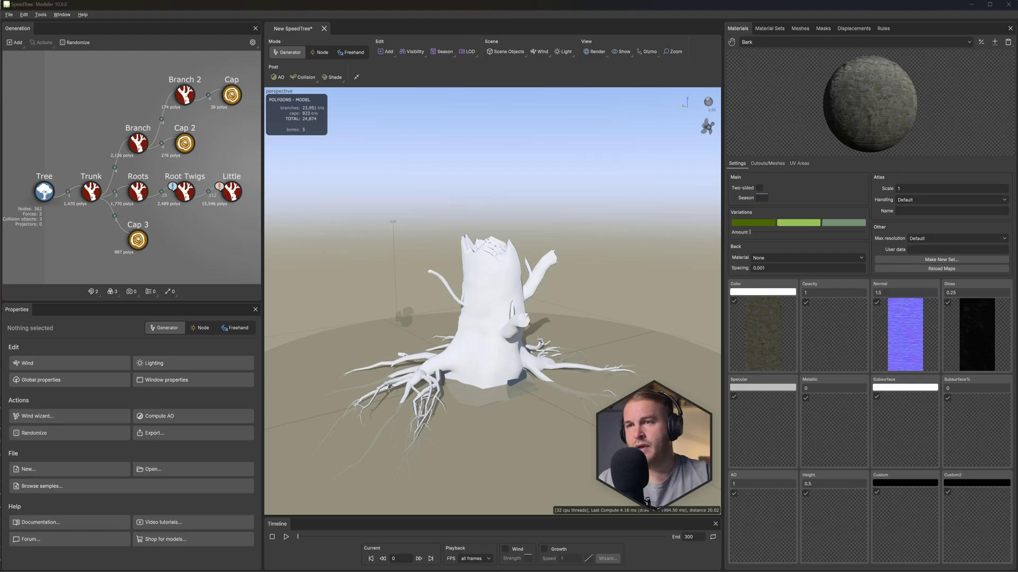
Step: Rearrange the file browser beside the material maps, assign chERRY wOOD 3_Height.jpg as the Height map and set its value to 1
{"action": "key", "text": "alt+Tab"}
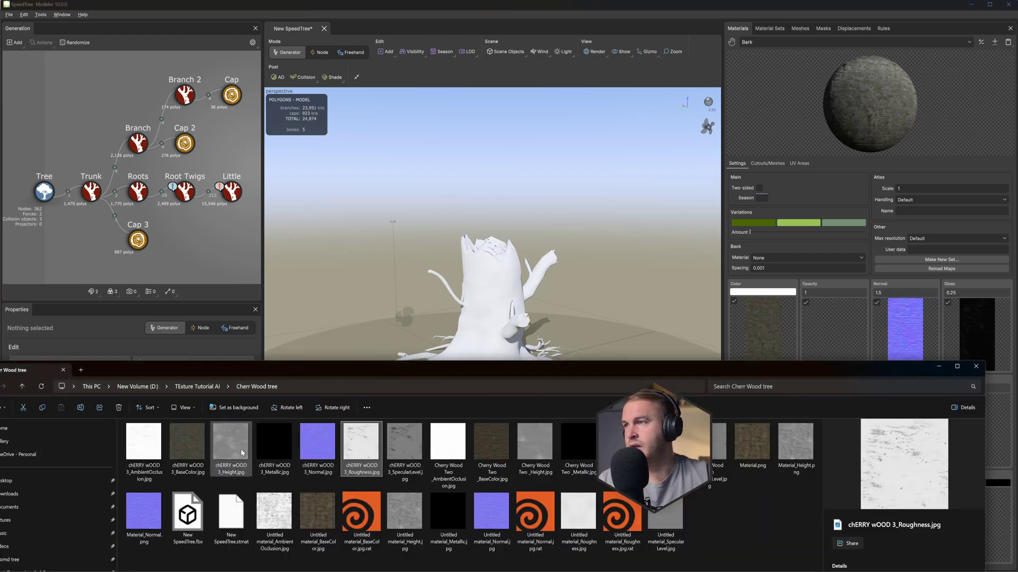
{"action": "left_click_drag", "start_coordinate": [619, 366], "coordinate": [348, 78]}
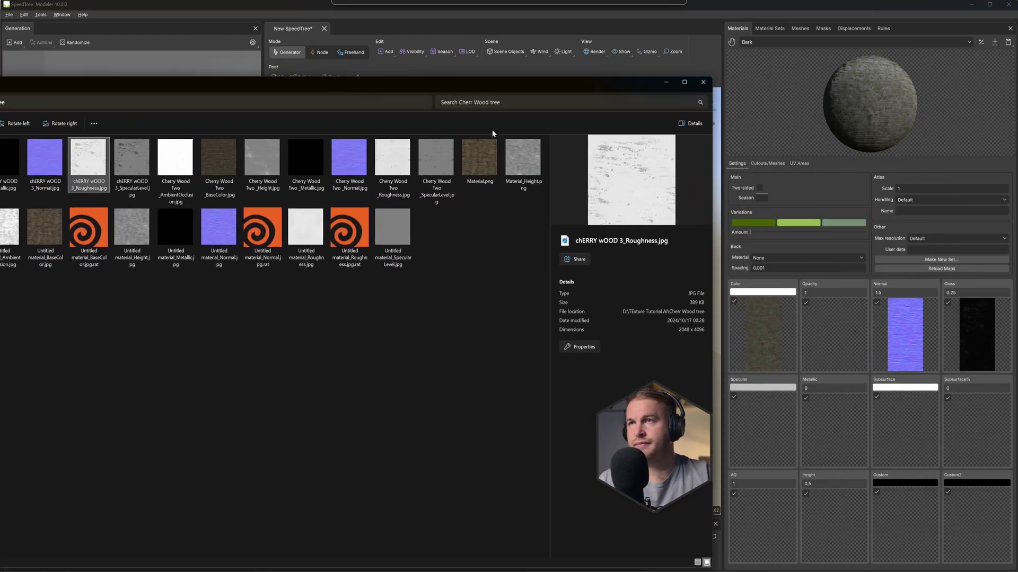
{"action": "left_click_drag", "start_coordinate": [711, 182], "coordinate": [388, 180]}
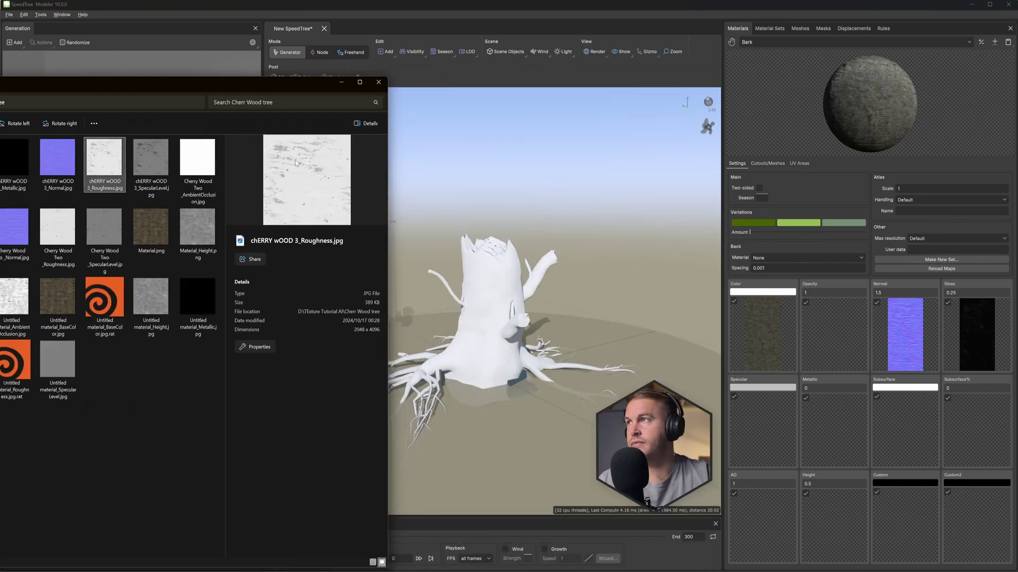
{"action": "left_click_drag", "start_coordinate": [158, 82], "coordinate": [372, 52]}
{"action": "left_click", "coordinate": [185, 132]}
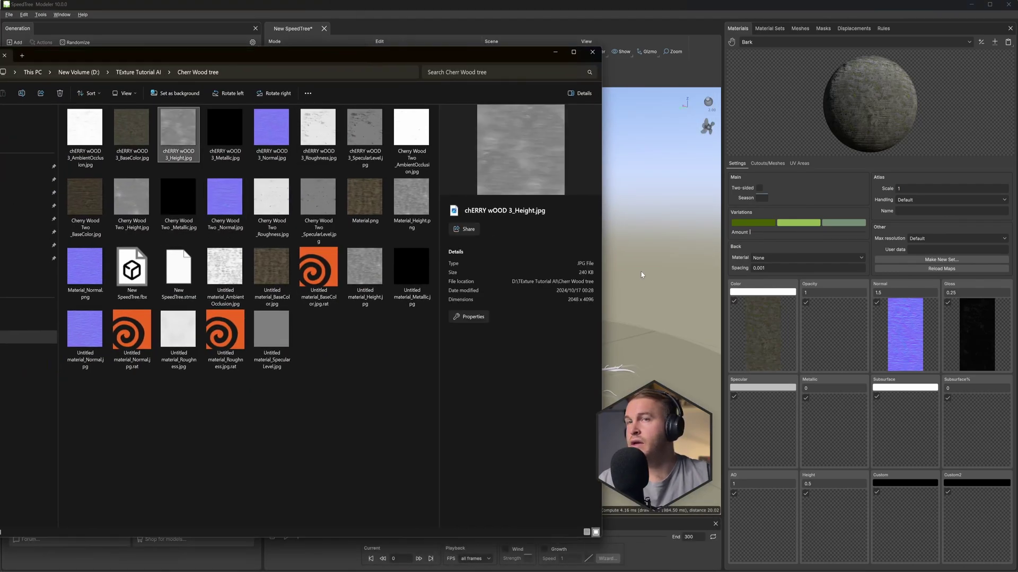
{"action": "left_click_drag", "start_coordinate": [641, 275], "coordinate": [821, 493]}
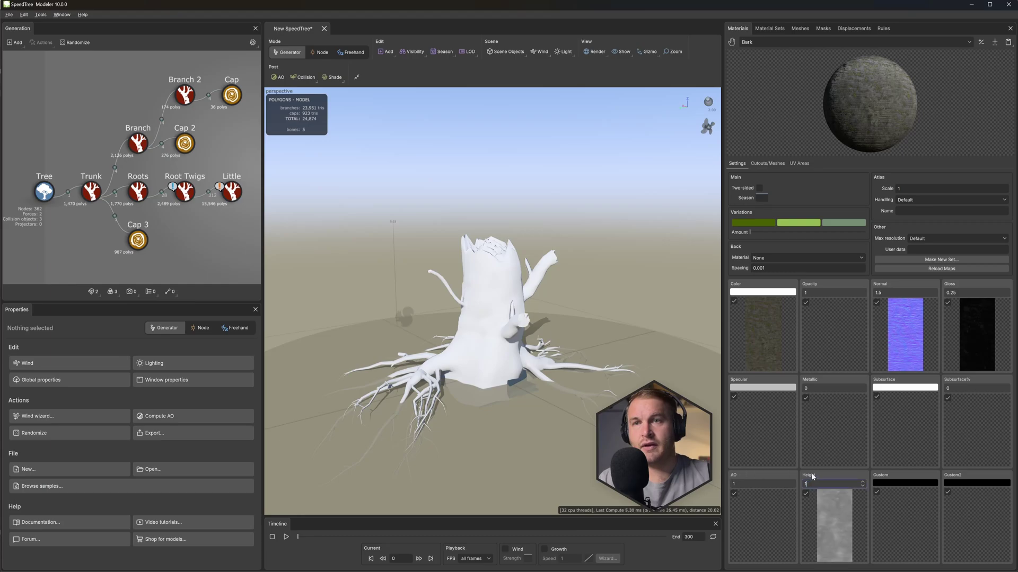
Step: Assign the chERRY wOOD 3 AmbientOcclusion and SpecularLevel images to the AO and Specular maps, and close the file browser
{"action": "key", "text": "alt+Tab"}
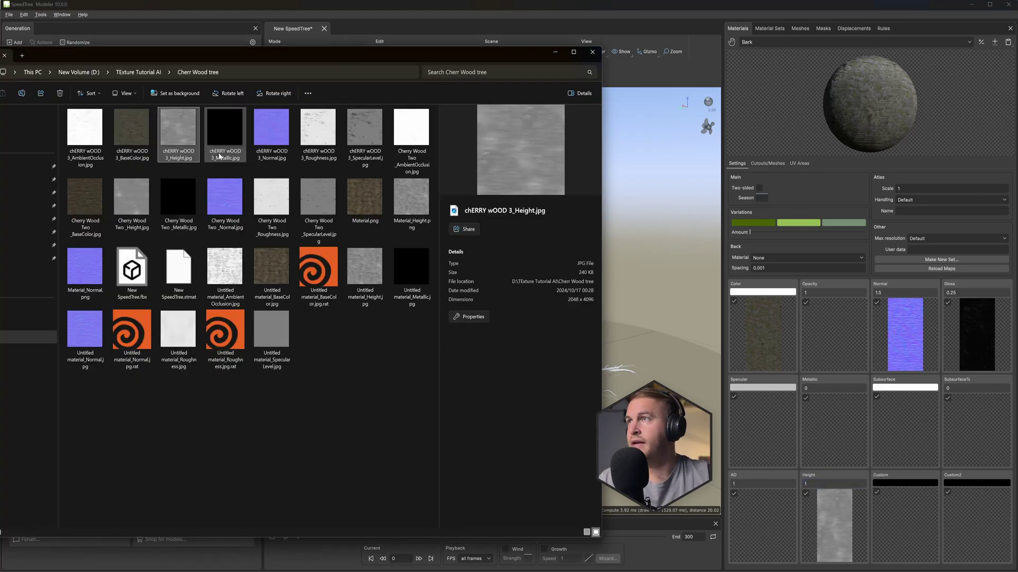
{"action": "left_click_drag", "start_coordinate": [85, 138], "coordinate": [770, 555]}
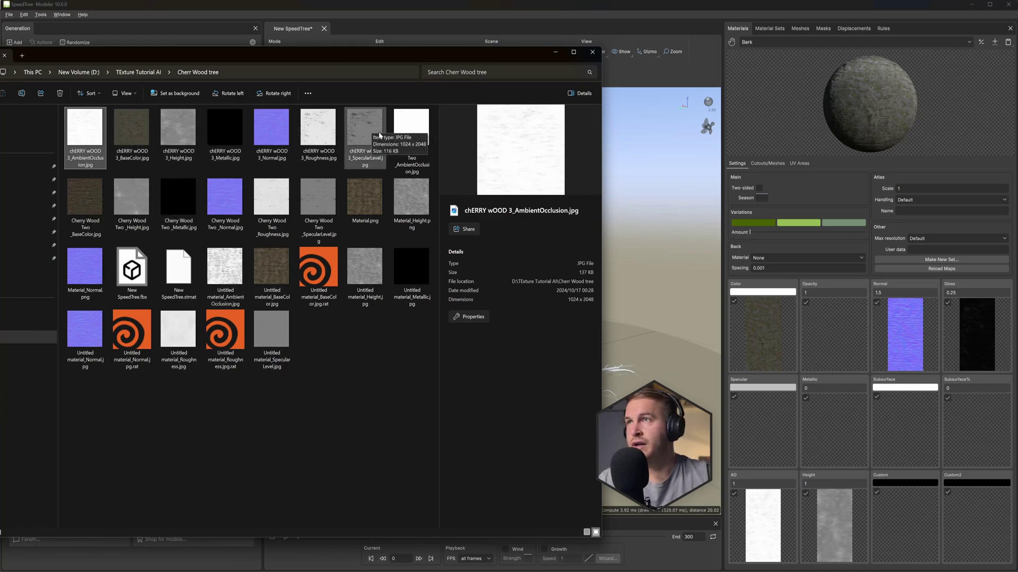
{"action": "left_click_drag", "start_coordinate": [379, 136], "coordinate": [758, 430]}
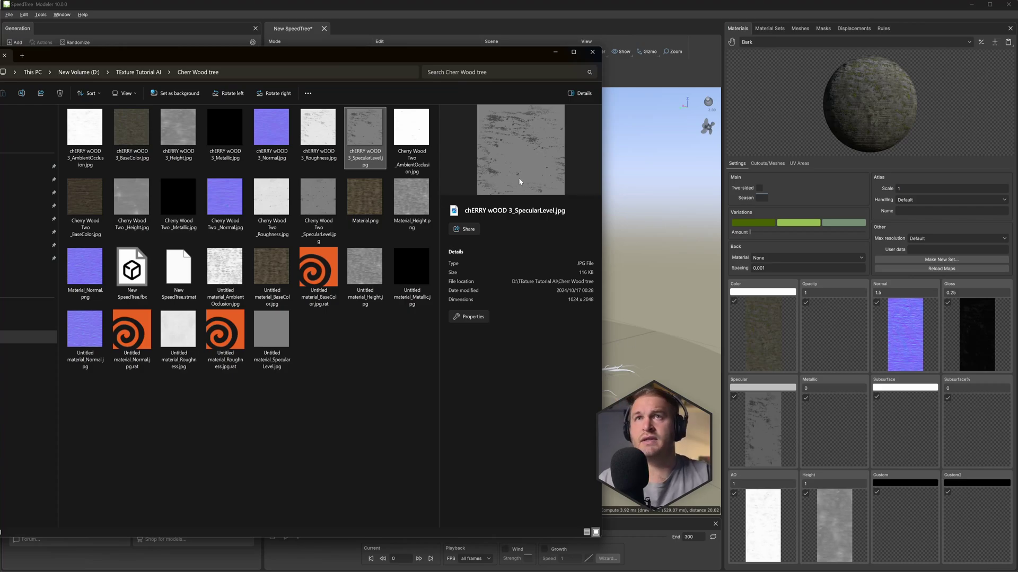
{"action": "left_click", "coordinate": [592, 52]}
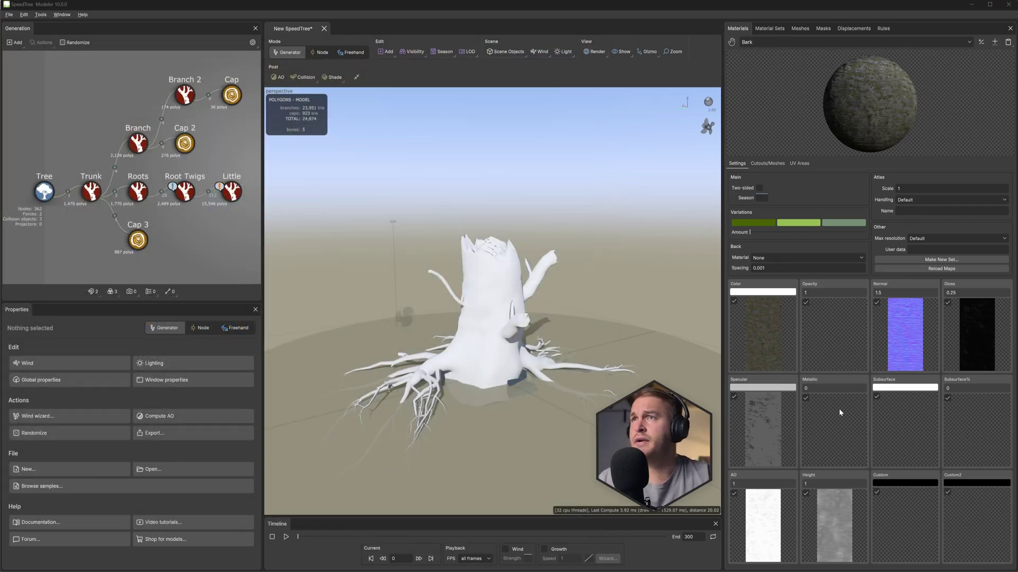
Step: Apply the Bark material to the Trunk generator and enable its fractional UV mapping with a value of about 3.09
{"action": "left_click_drag", "start_coordinate": [732, 42], "coordinate": [90, 191]}
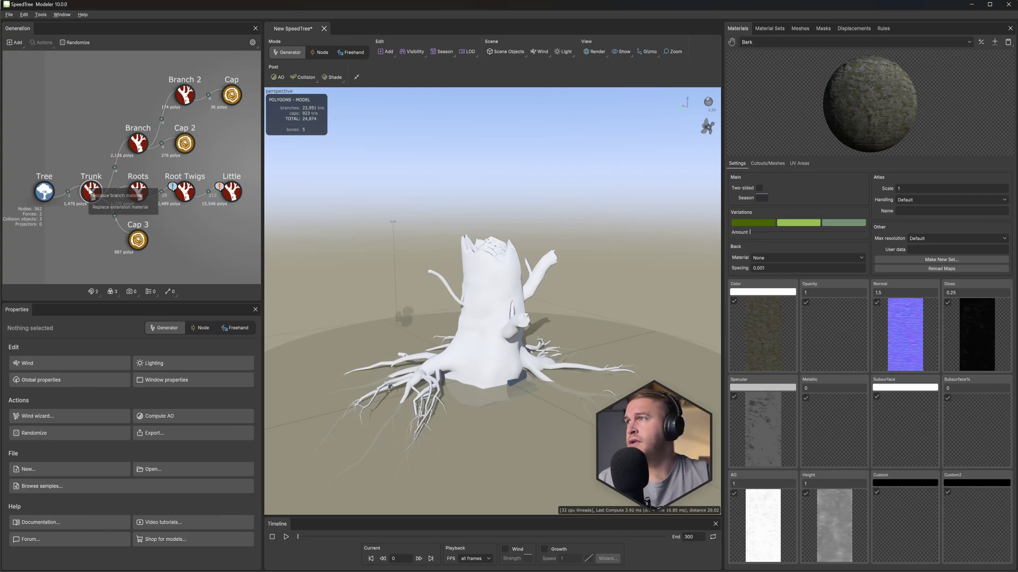
{"action": "scroll", "coordinate": [484, 375], "scroll_direction": "up", "scroll_amount": 5}
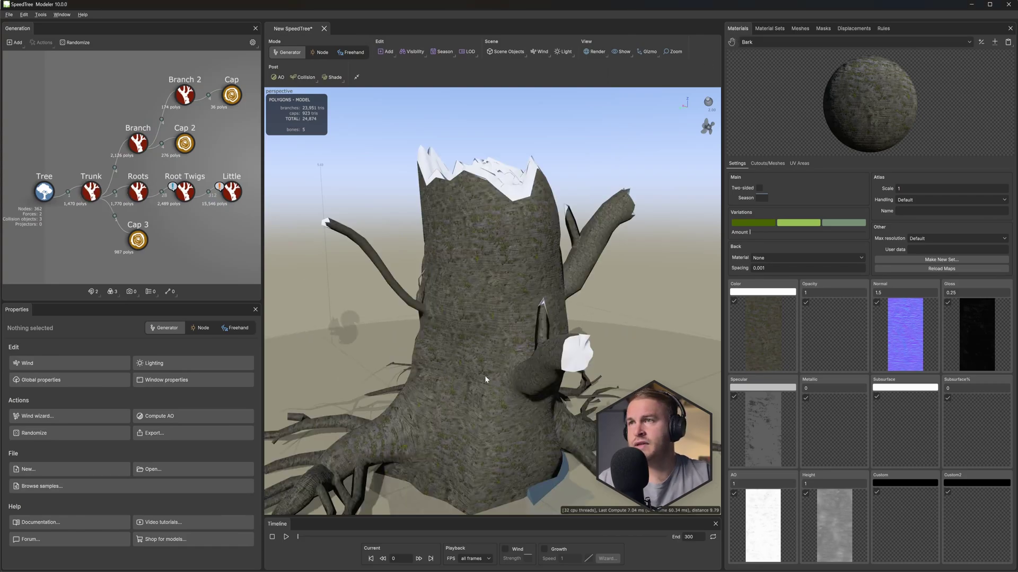
{"action": "left_click", "coordinate": [90, 191]}
{"action": "left_click", "coordinate": [101, 347]}
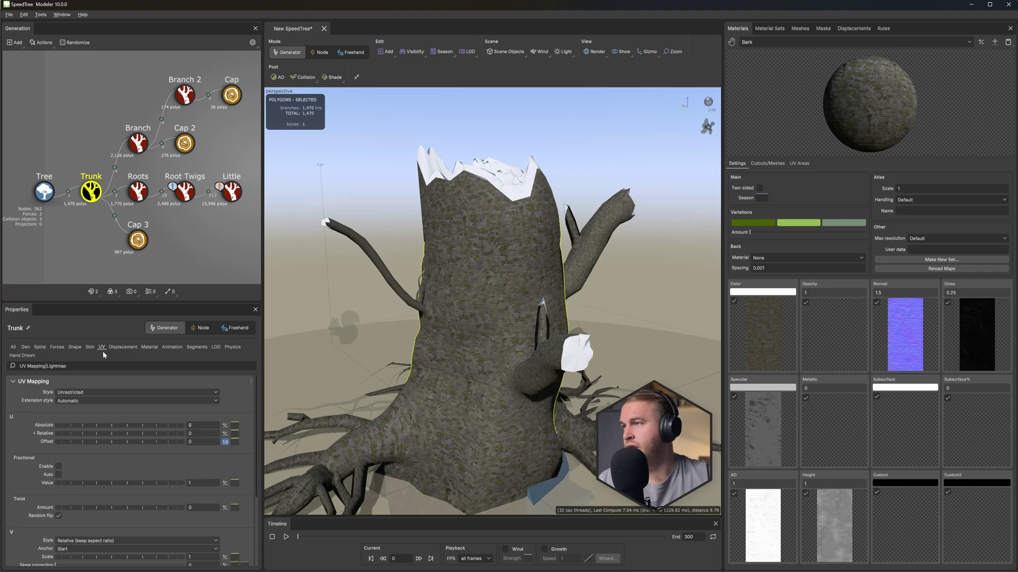
{"action": "left_click", "coordinate": [58, 466]}
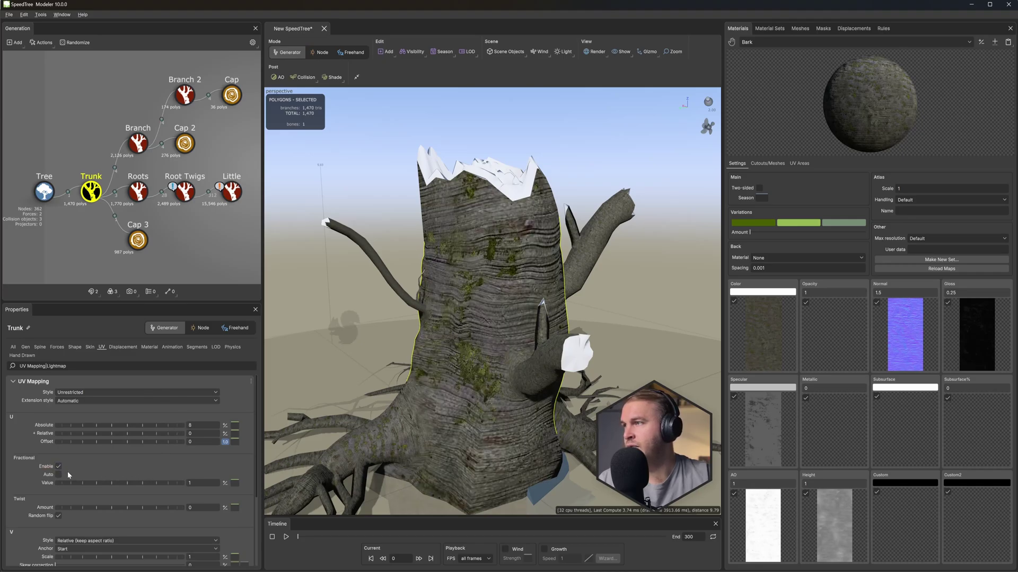
{"action": "left_click_drag", "start_coordinate": [80, 481], "coordinate": [164, 467]}
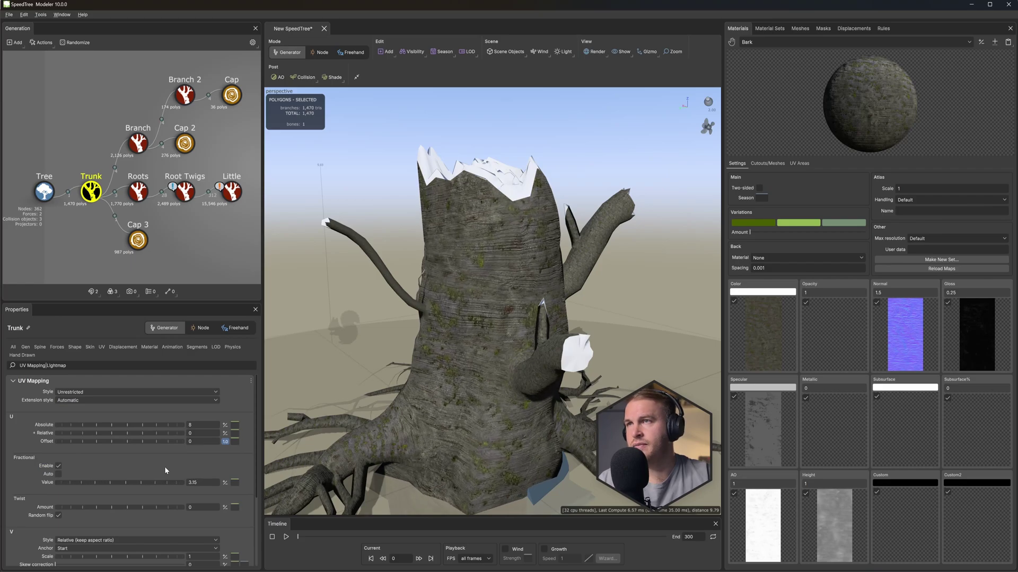
Step: In wireframe view, raise the Trunk's relative length segments to 12.94 and absolute radial segments to 43, and return to the textured view
{"action": "left_click", "coordinate": [593, 52]}
{"action": "left_click", "coordinate": [636, 78]}
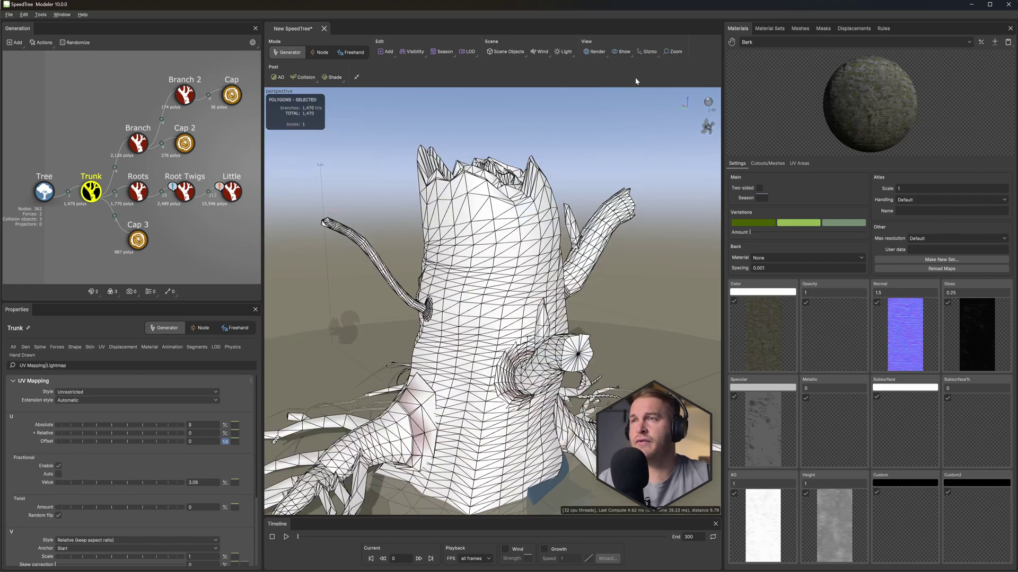
{"action": "left_click", "coordinate": [191, 347]}
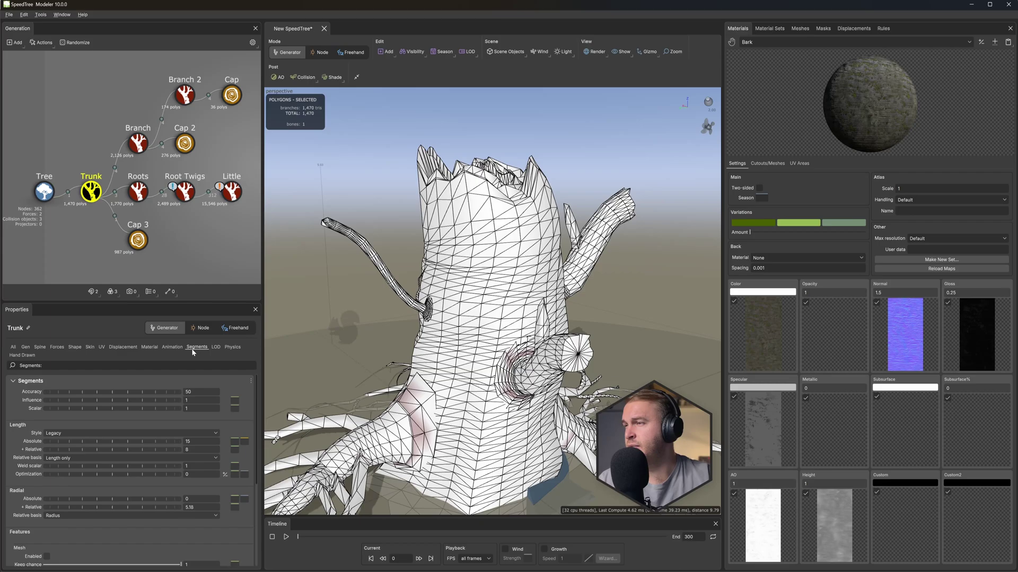
{"action": "left_click_drag", "start_coordinate": [97, 451], "coordinate": [298, 453]}
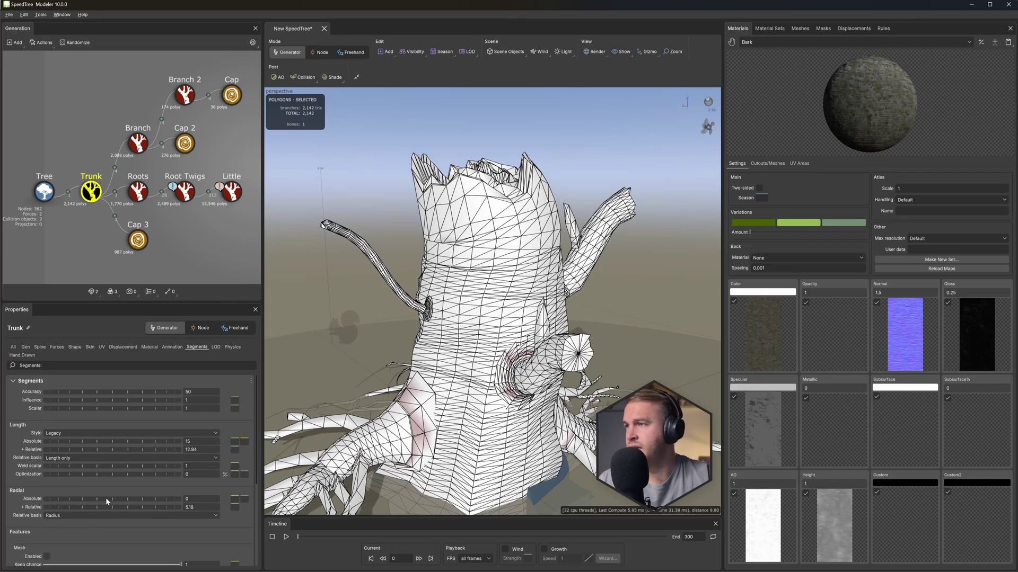
{"action": "left_click_drag", "start_coordinate": [121, 501], "coordinate": [731, 452]}
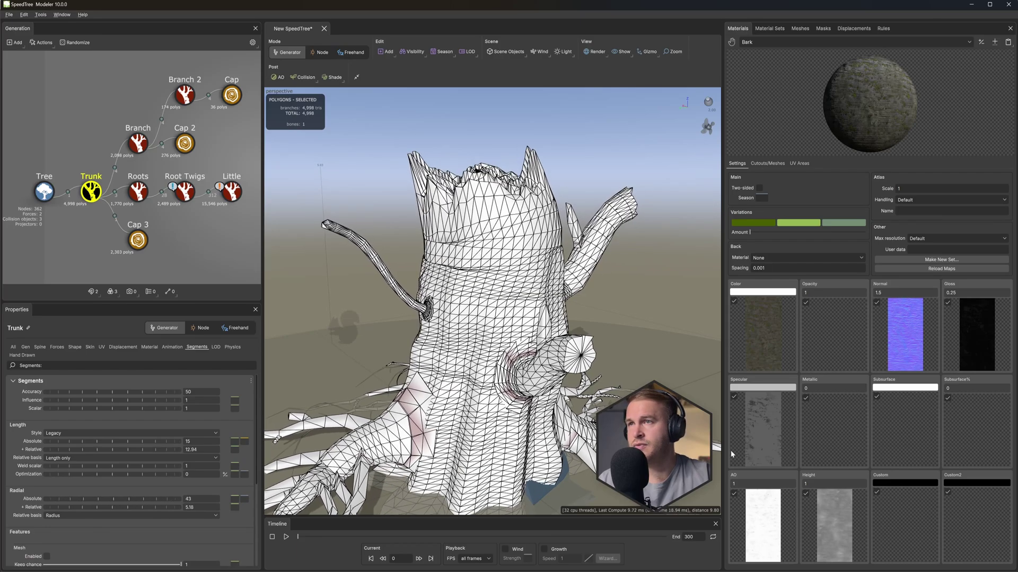
{"action": "left_click", "coordinate": [599, 53]}
{"action": "left_click", "coordinate": [608, 60]}
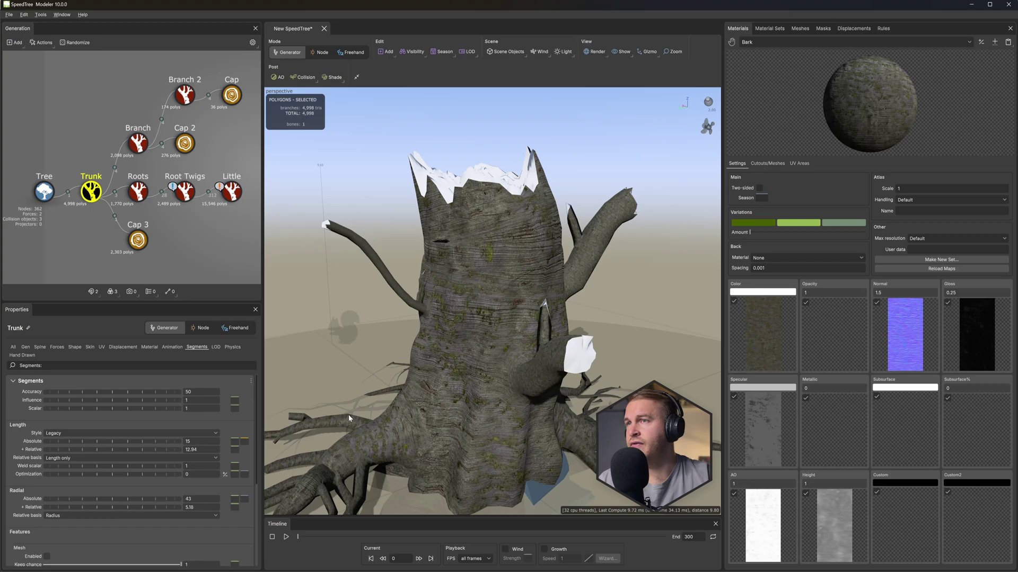
Step: Set the Trunk's displacement source to Material with a radial amount of 0.73, and check the whole stump
{"action": "left_click", "coordinate": [123, 348]}
{"action": "left_click", "coordinate": [93, 460]}
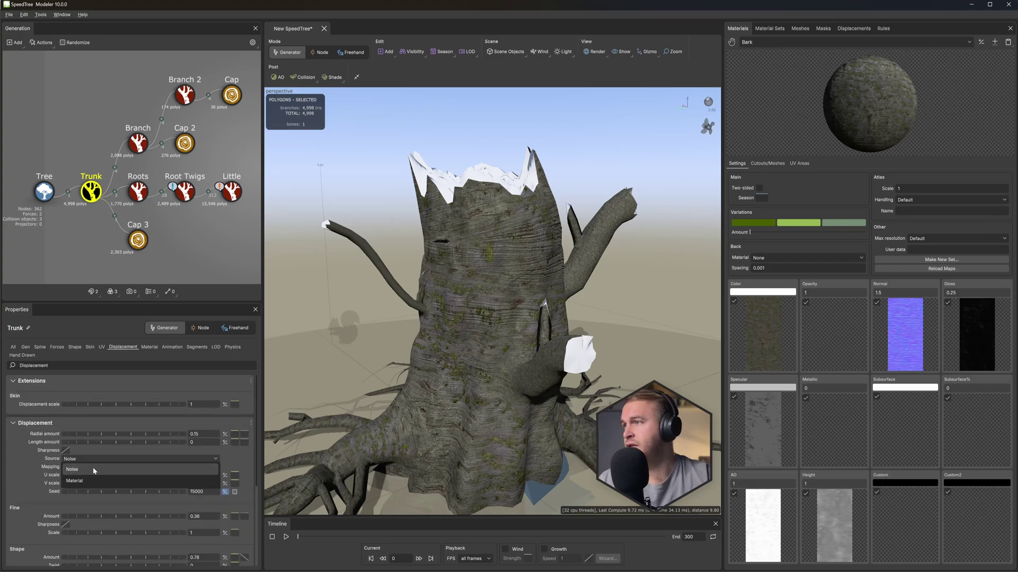
{"action": "left_click", "coordinate": [86, 482]}
{"action": "left_click_drag", "start_coordinate": [94, 435], "coordinate": [127, 459]}
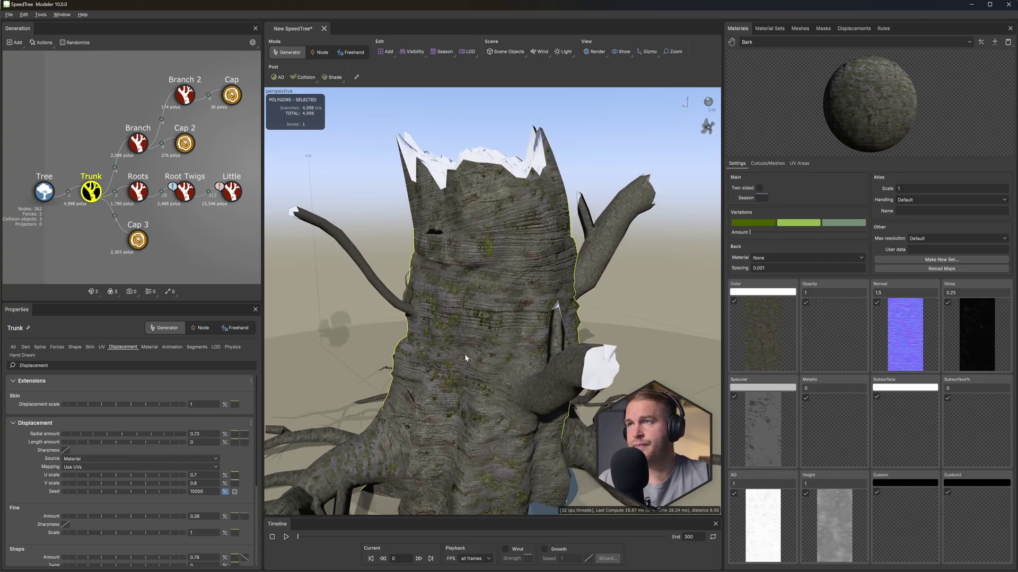
{"action": "scroll", "coordinate": [464, 354], "scroll_direction": "down", "scroll_amount": 3}
{"action": "left_click_drag", "start_coordinate": [464, 355], "coordinate": [723, 376]}
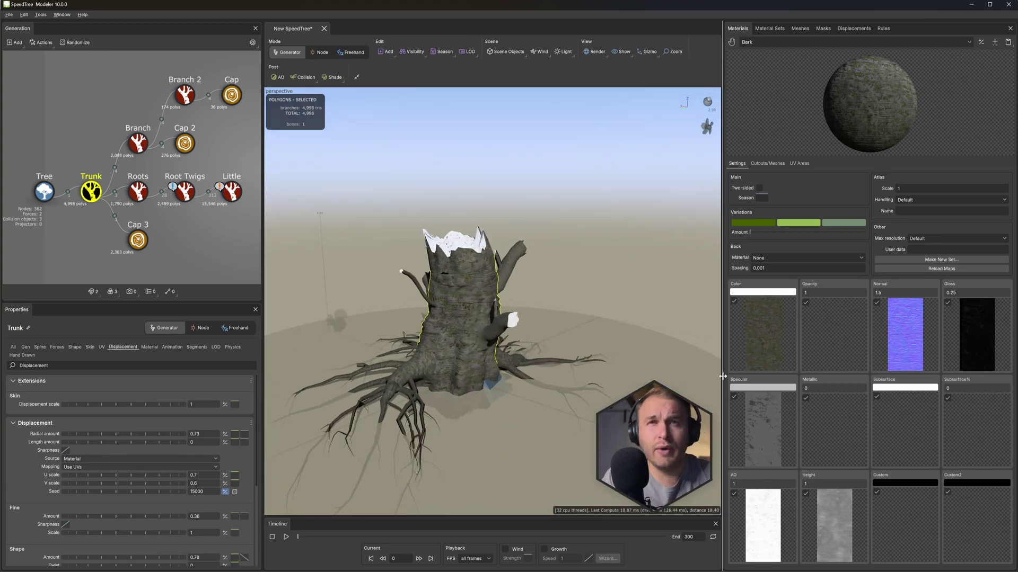